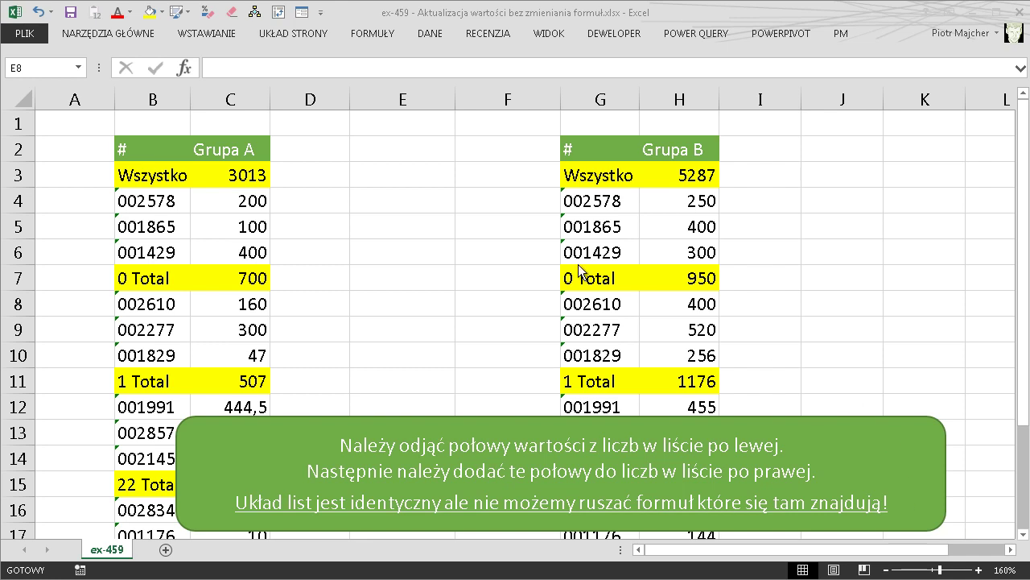
Check the values in C4 and C5 and the subtotal formulas in C7, C11 and C21.
click(239, 202)
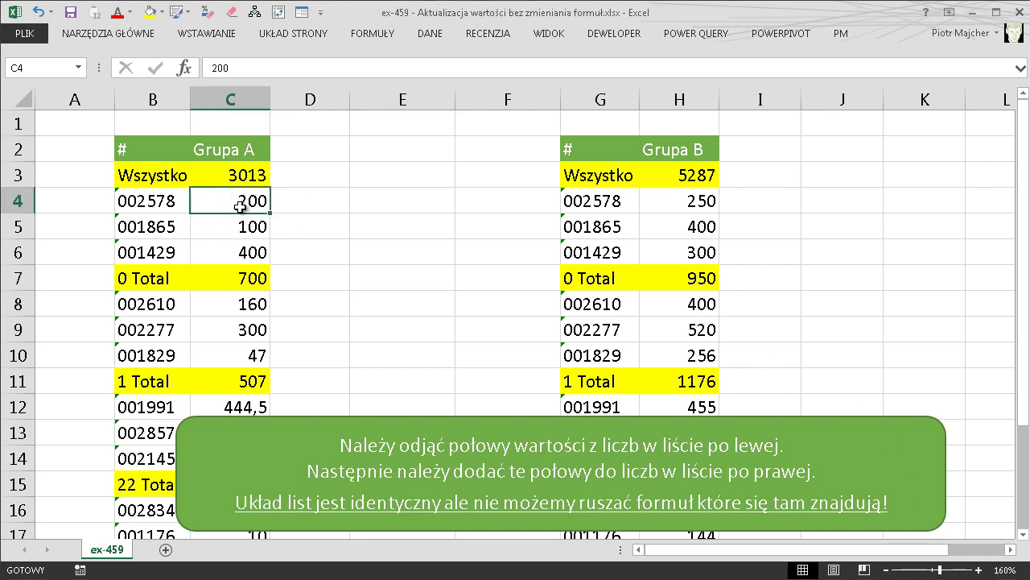
click(235, 226)
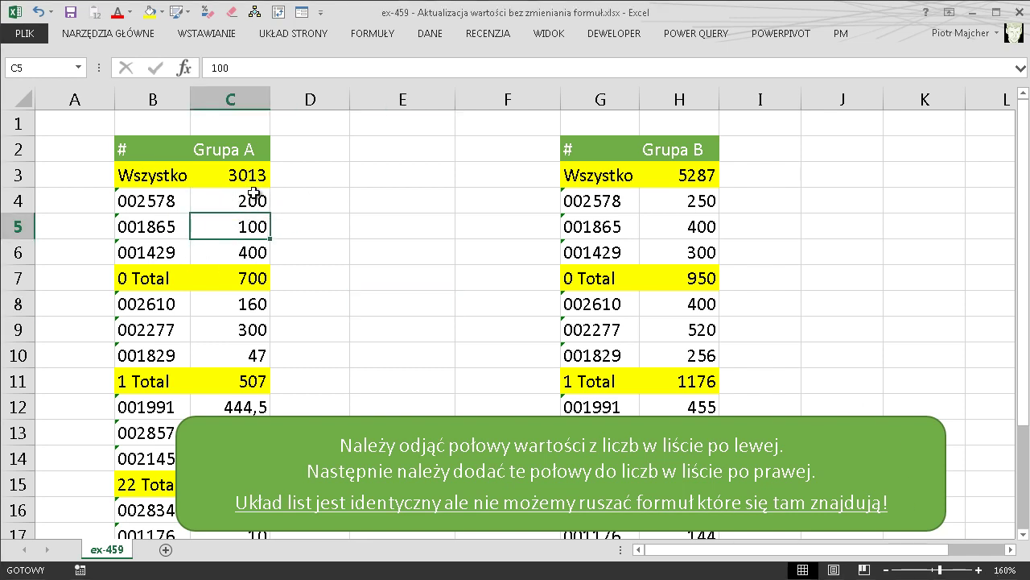
double_click(240, 279)
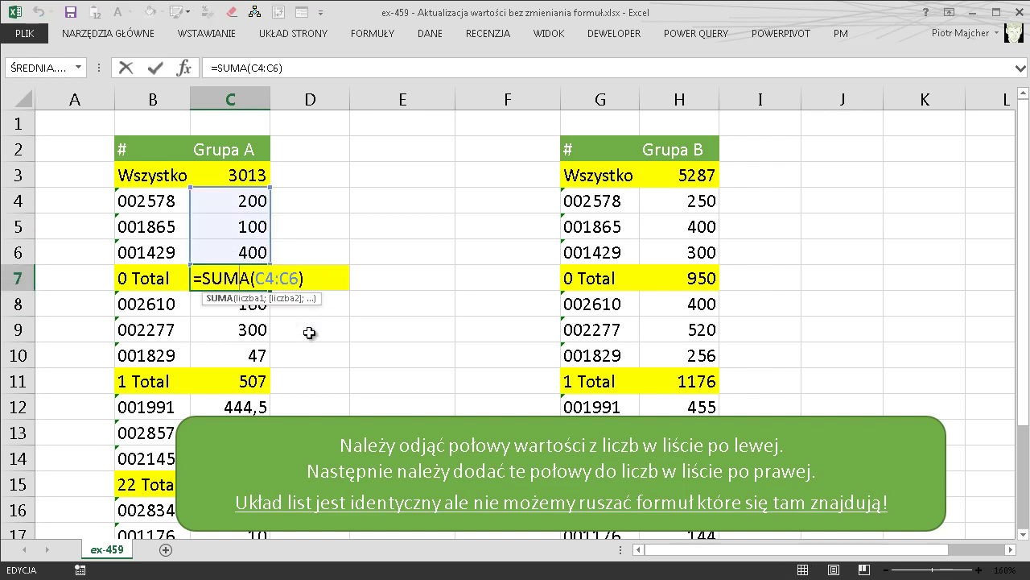
key(Escape)
double_click(240, 381)
key(Escape)
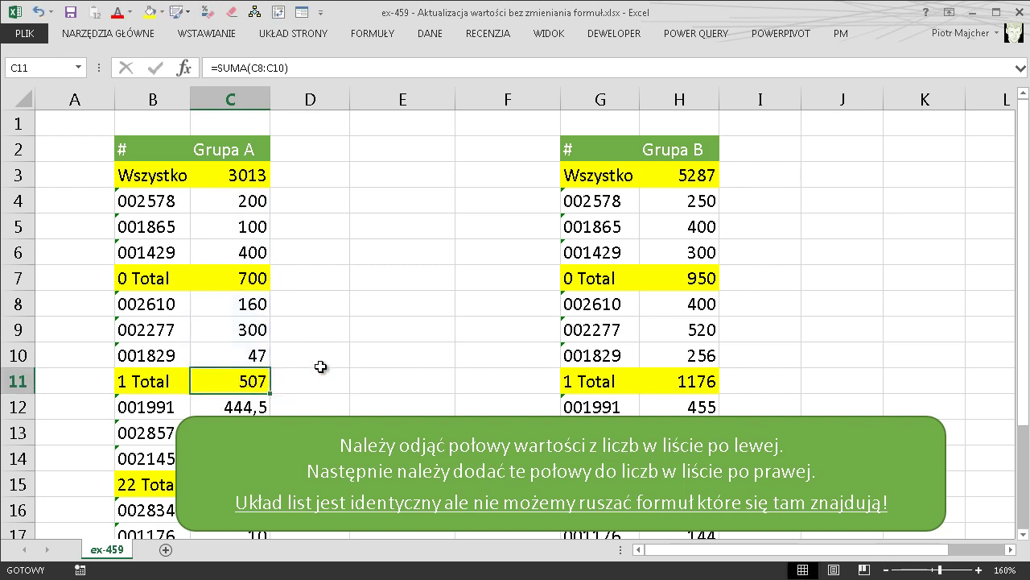
scroll(314, 362, down, 3)
double_click(244, 398)
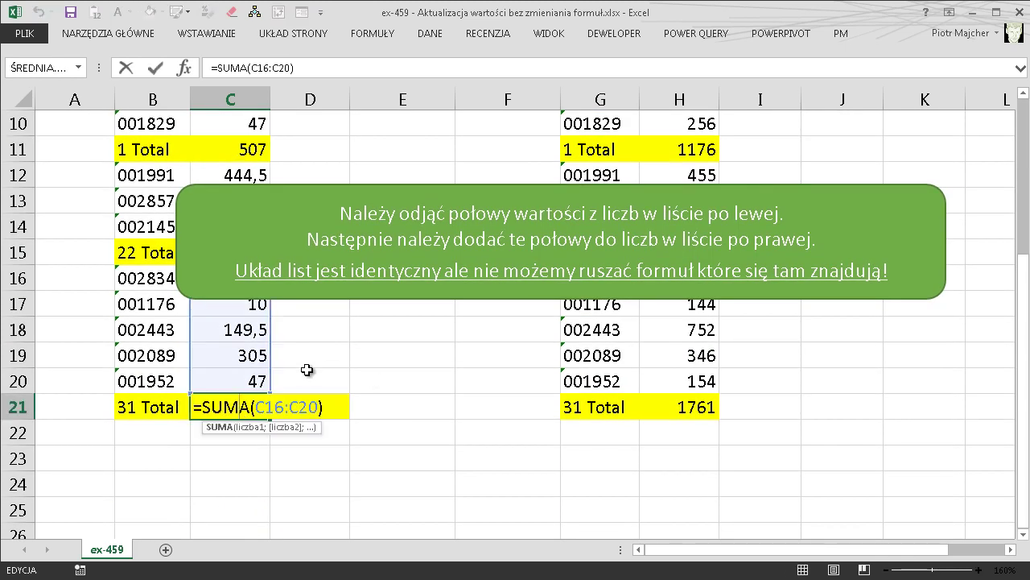
key(Escape)
scroll(324, 205, up, 2)
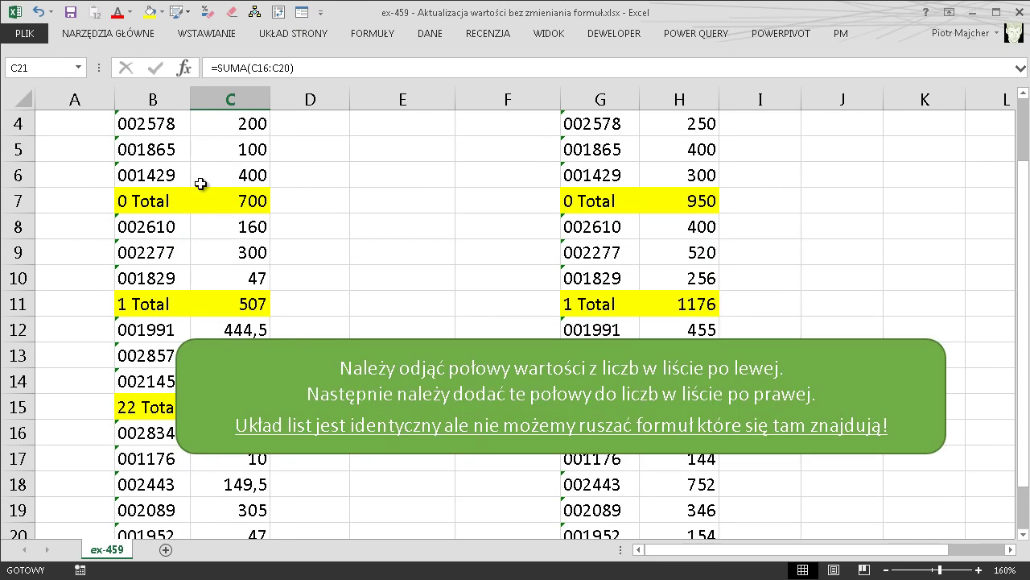
scroll(218, 193, up, 1)
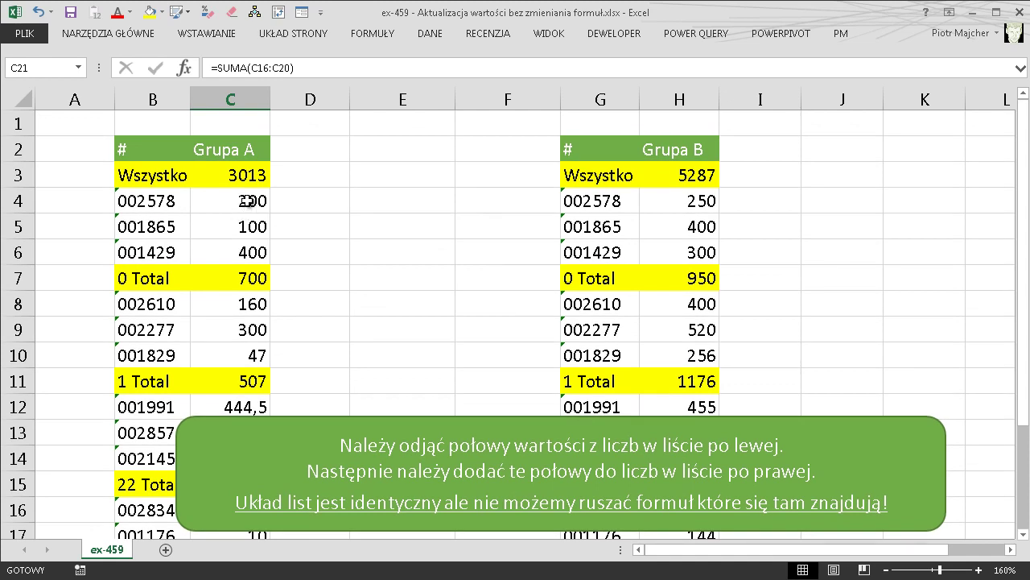
Enter example adjustments: -100 in D4, +100 in I4, -50 in D5, +50 in I5.
click(334, 200)
text(-100)
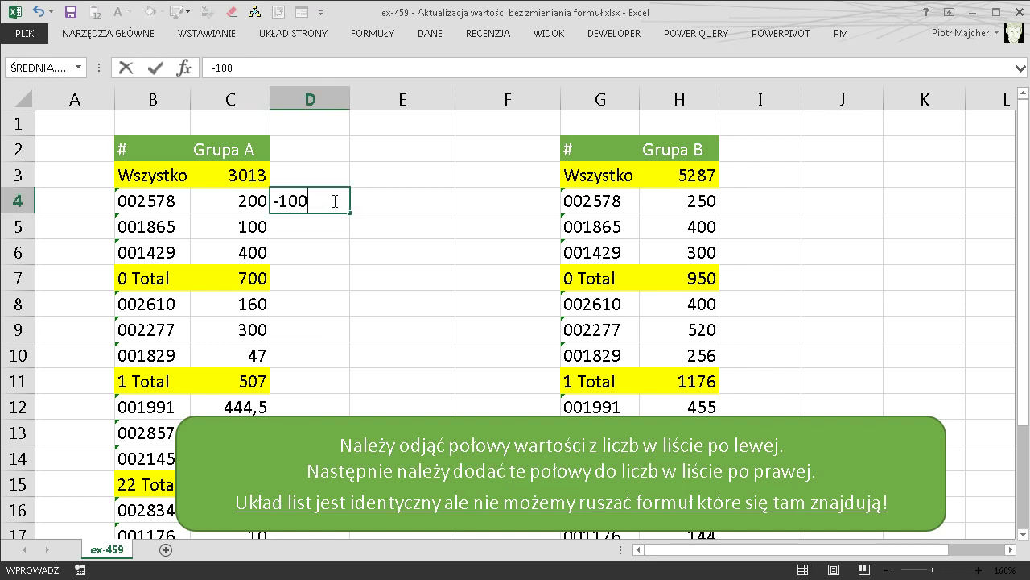
key(ctrl+Return)
key(Right)
key(Right)
key(Right)
key(Right)
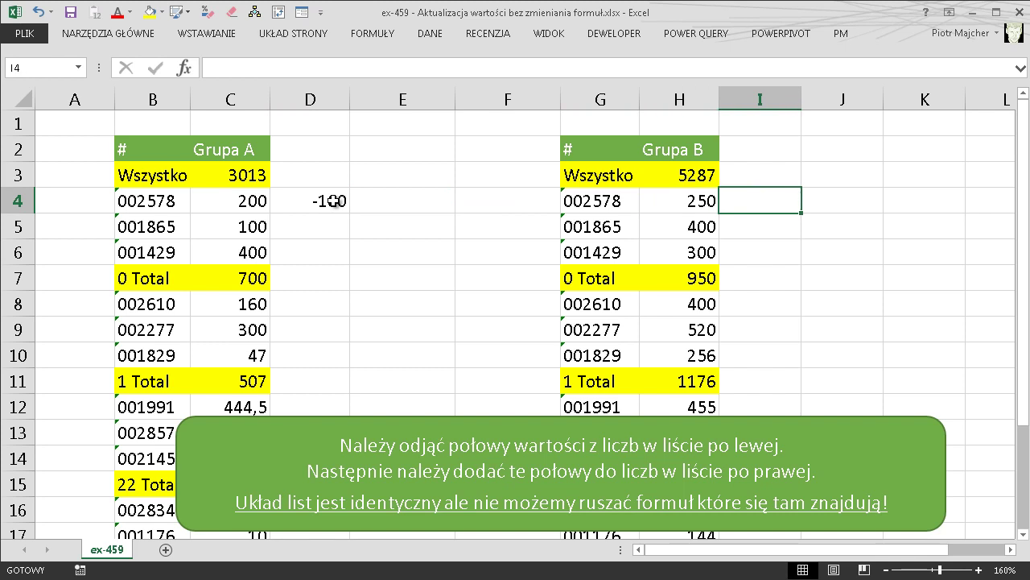
text(')
text(+100)
key(Return)
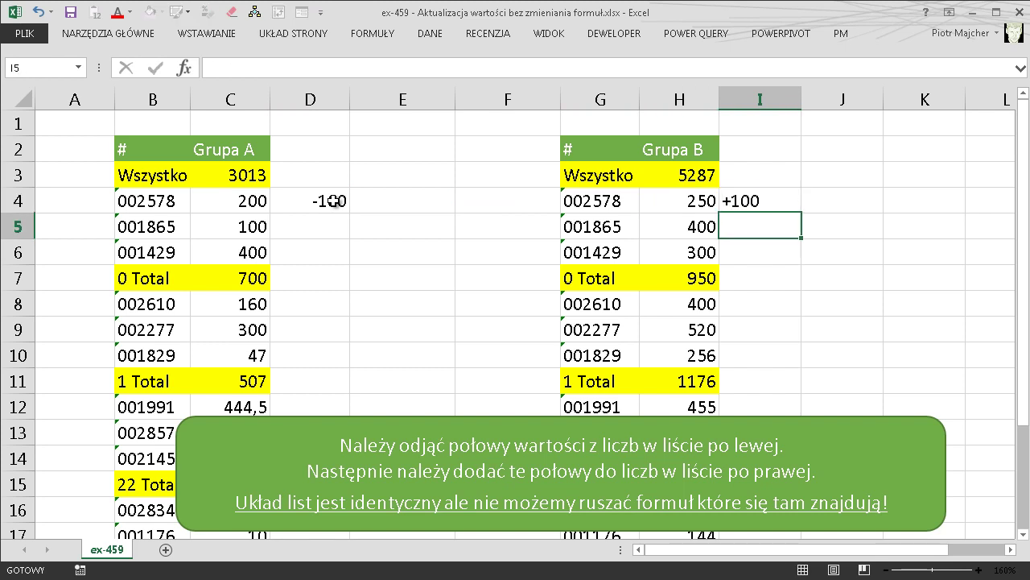
key(Left)
key(Left)
key(Left)
key(Left)
key(Left)
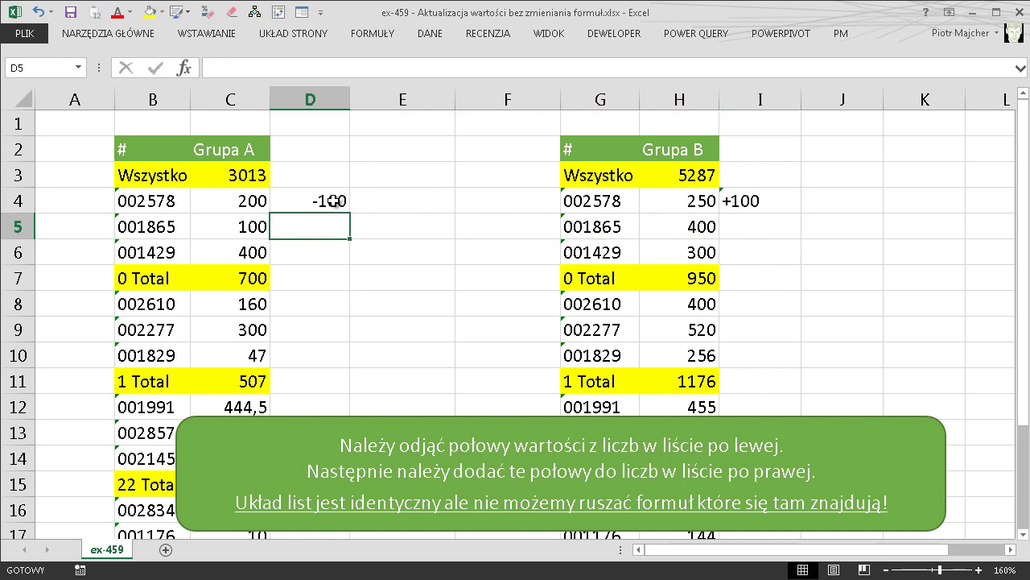
text(-50)
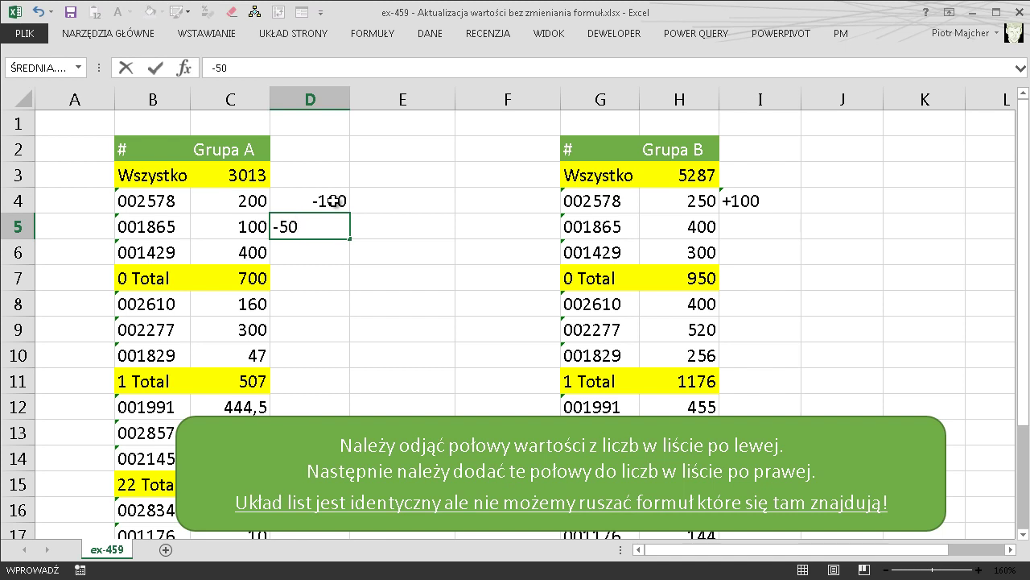
key(Right)
key(Right)
key(Right)
key(Right)
key(Right)
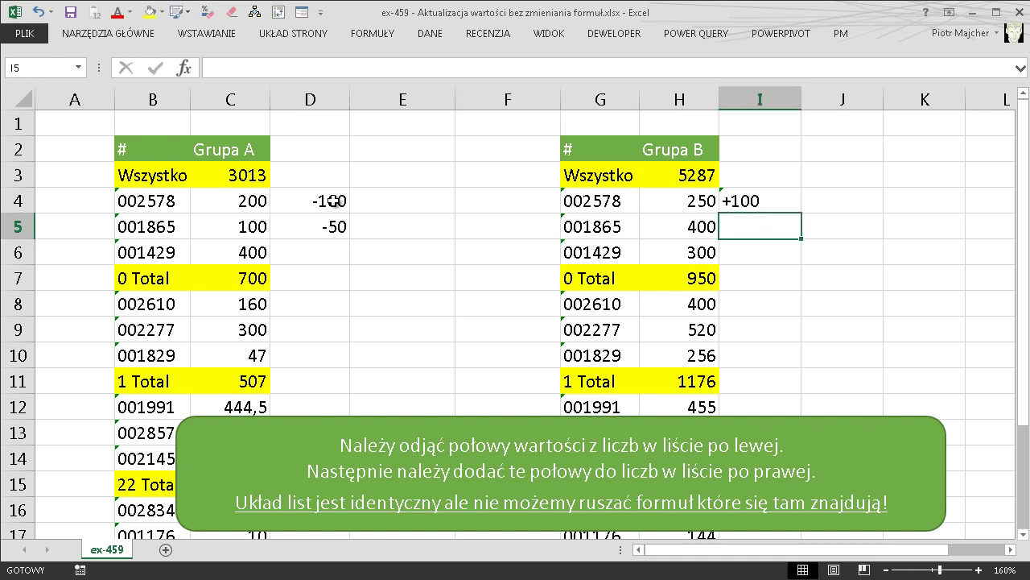
text(')
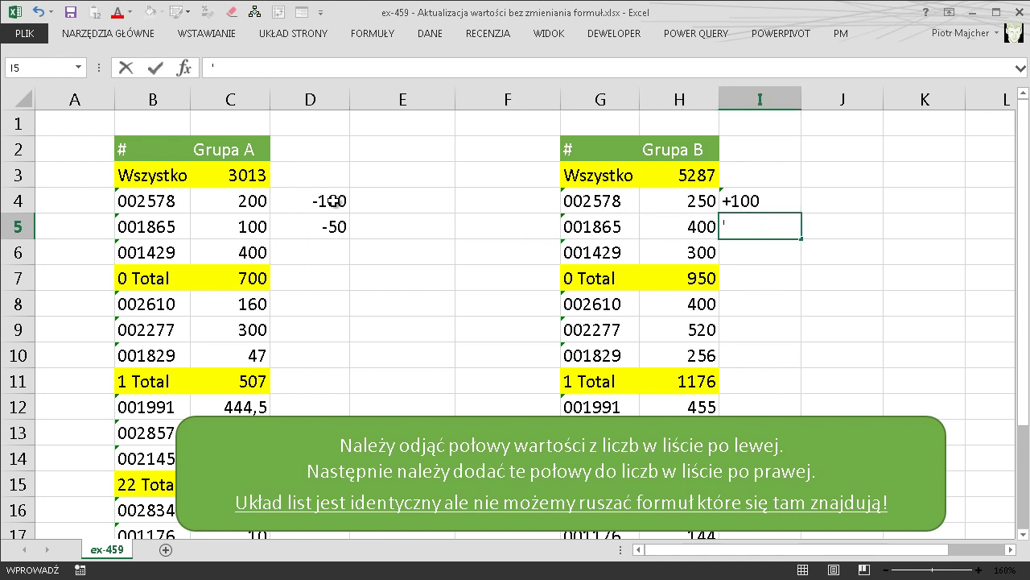
text(+50)
key(Return)
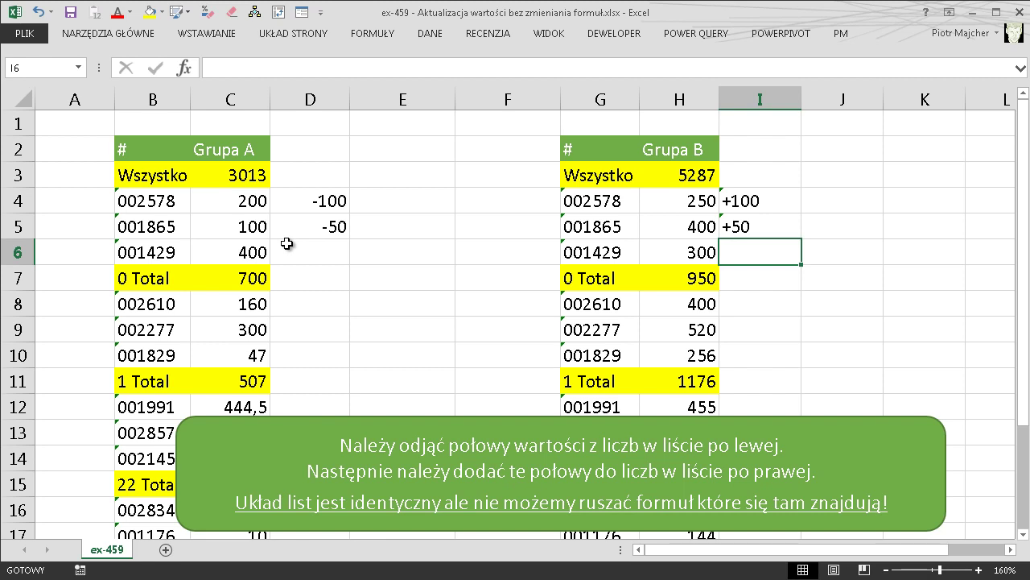
Clear the example values from columns D and I.
drag(346, 169, 325, 249)
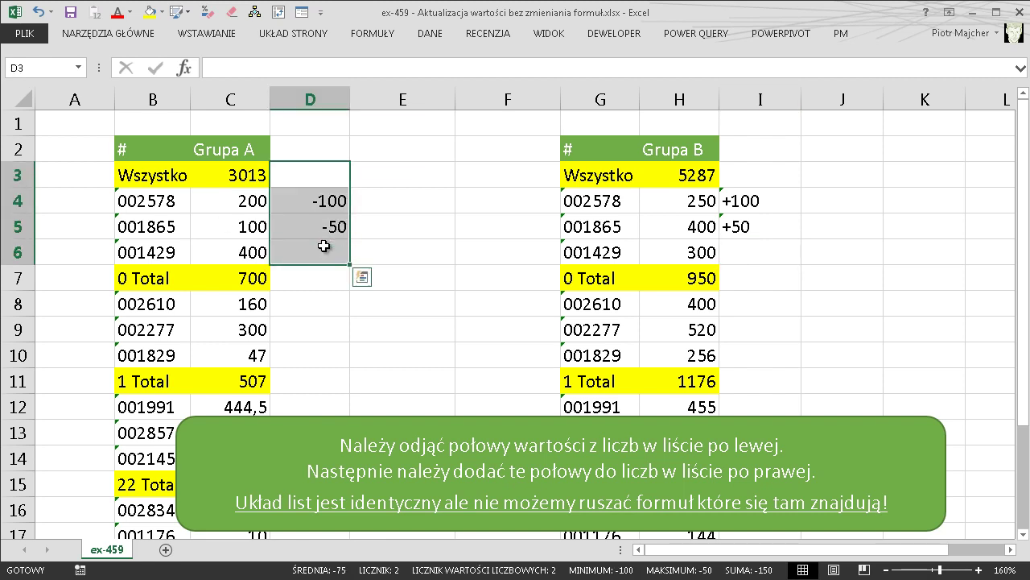
key(Delete)
drag(766, 175, 763, 227)
key(Delete)
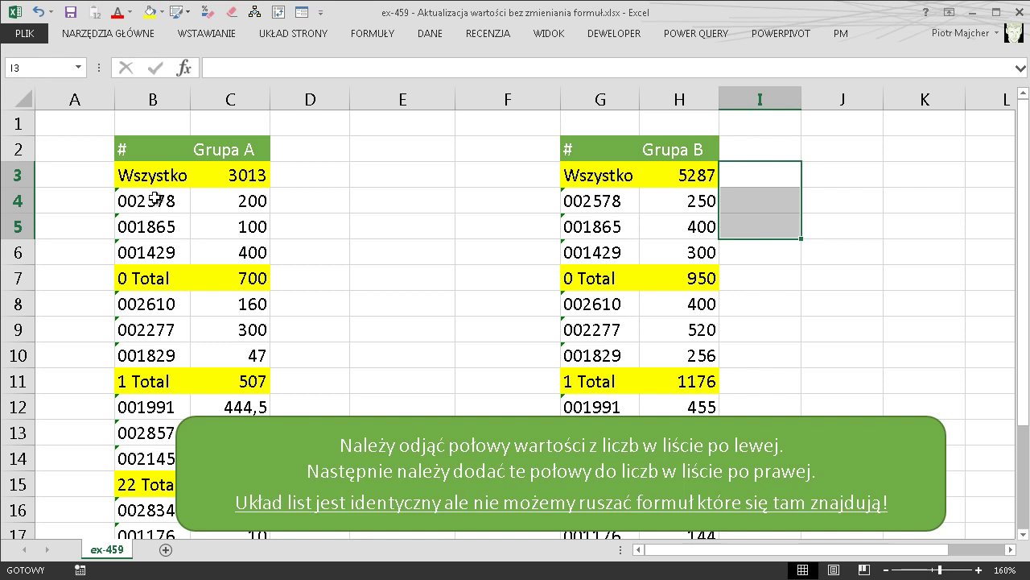
Move the green note box to the lower-right corner of the sheet.
click(238, 99)
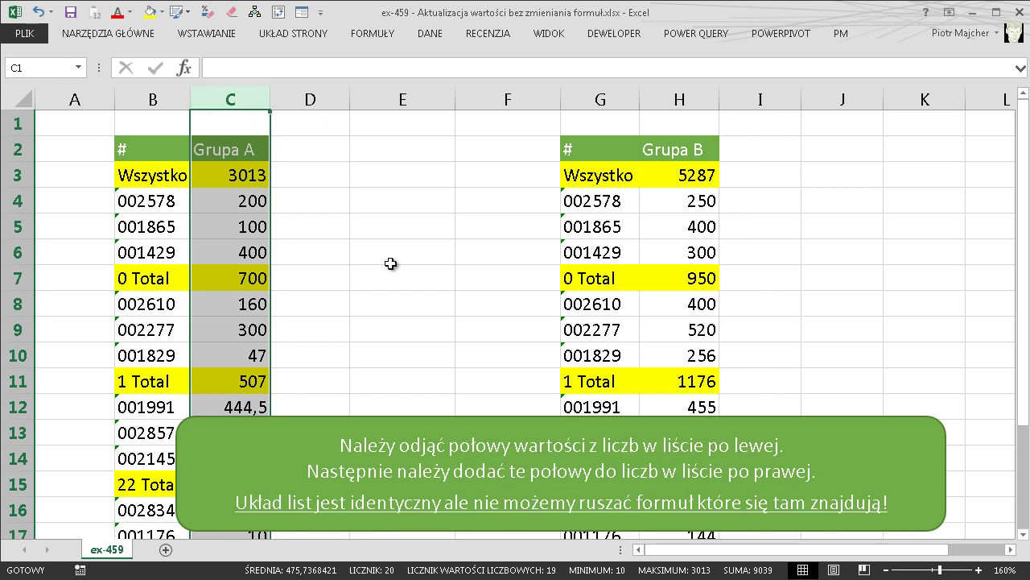
click(434, 455)
mouse_move(269, 429)
mouse_down()
mouse_move(916, 457)
mouse_move(995, 525)
mouse_up()
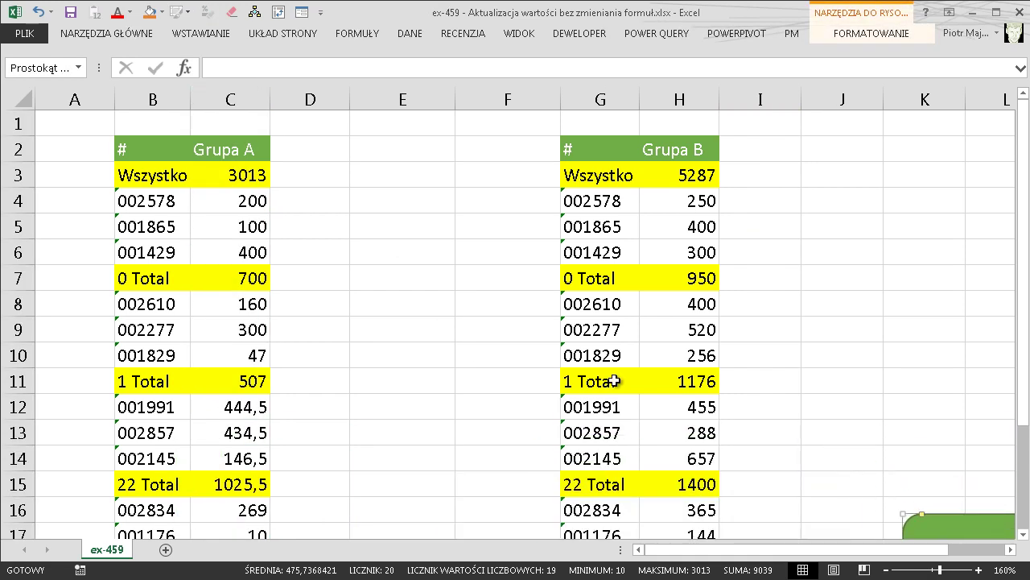
click(292, 156)
Copy the whole Grupa A column C and paste it into column A at A1.
click(240, 99)
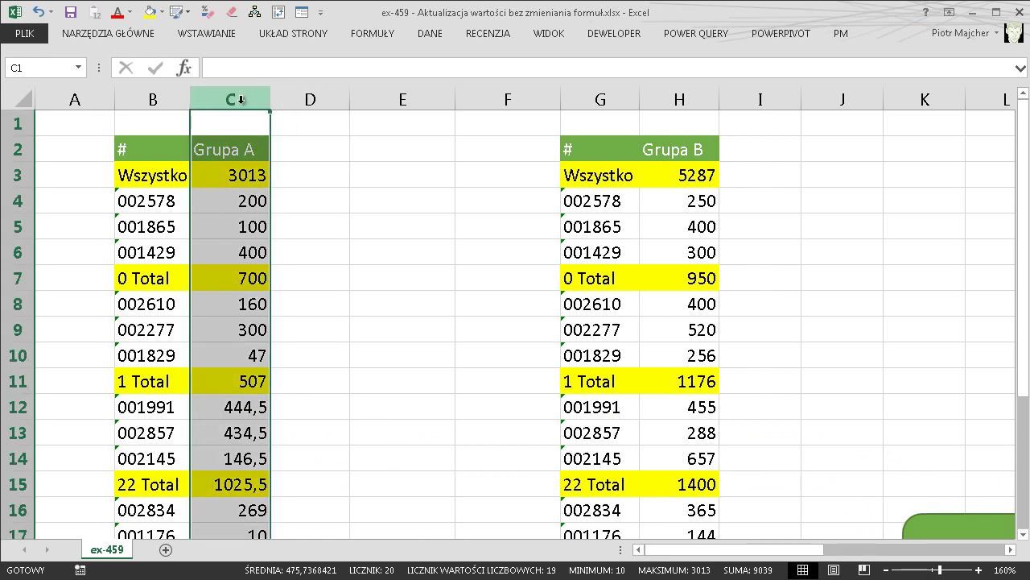
key(ctrl+c)
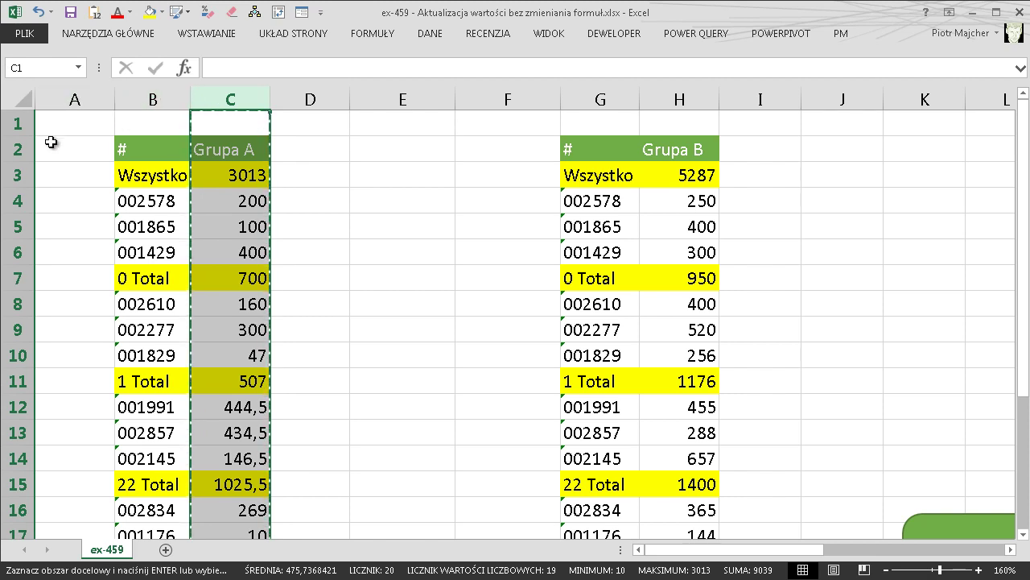
click(77, 121)
right_click(76, 121)
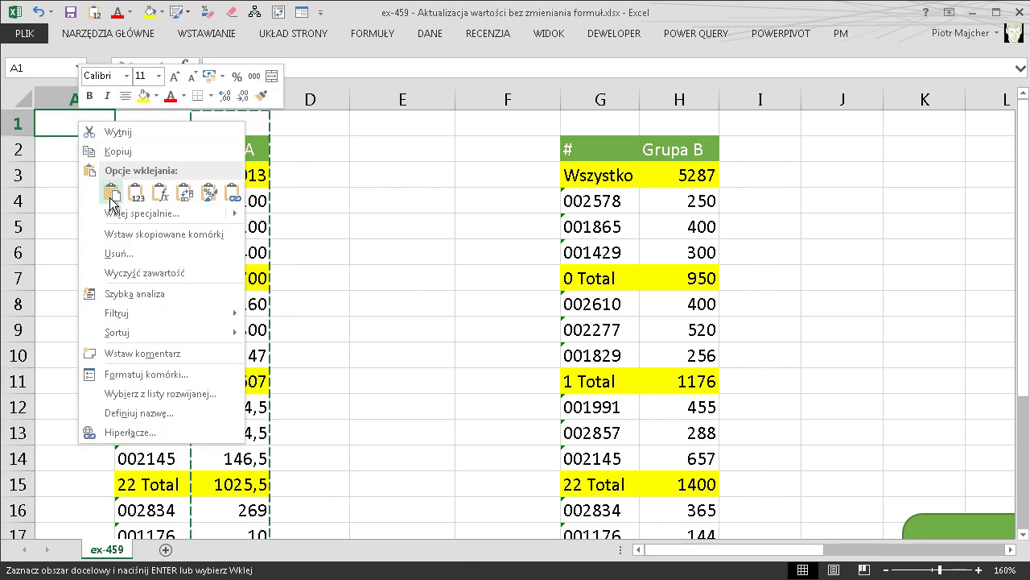
click(113, 193)
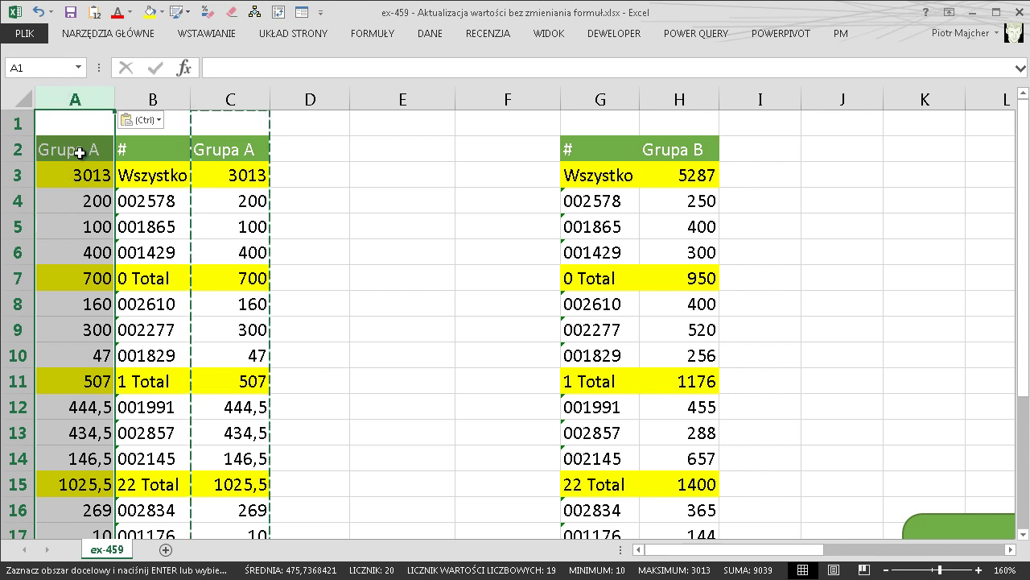
Select only the constants in column A via Go To Special and delete them.
key(F5)
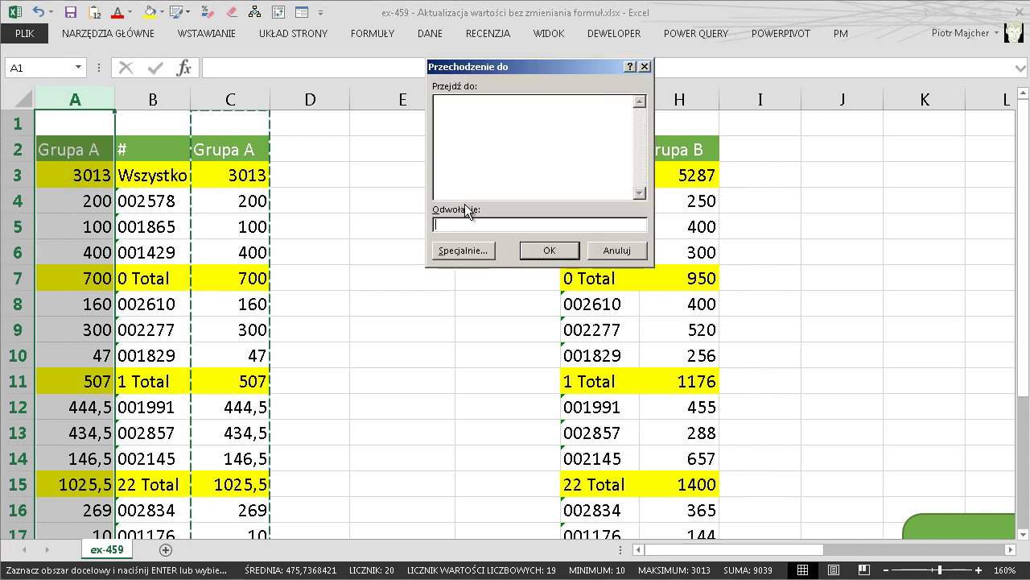
click(475, 251)
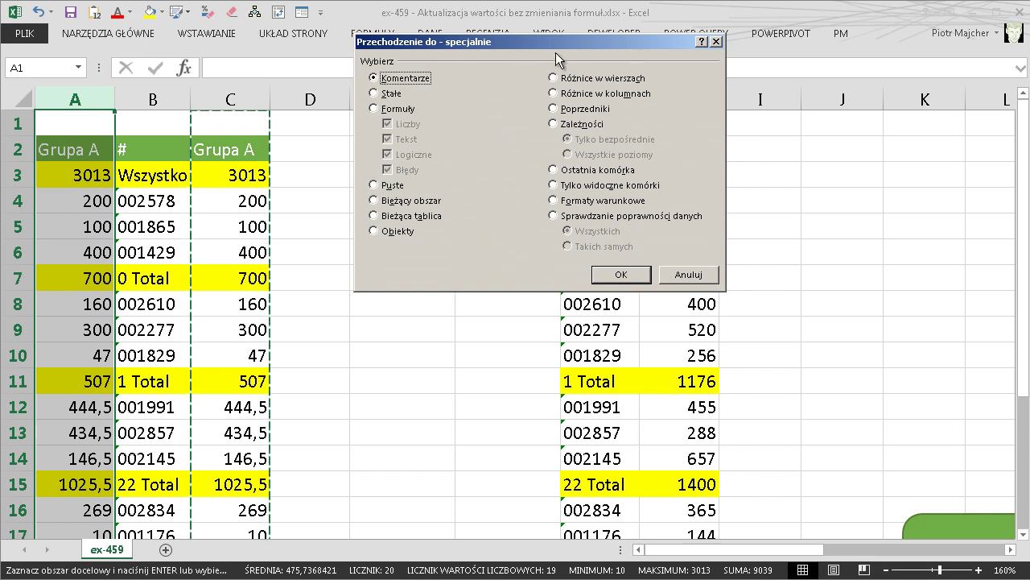
click(382, 95)
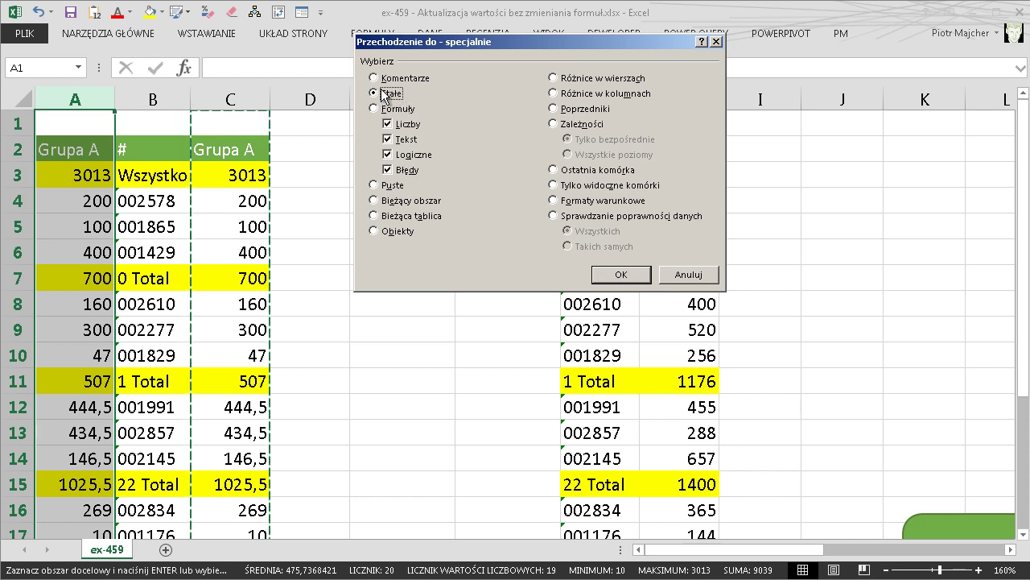
click(632, 274)
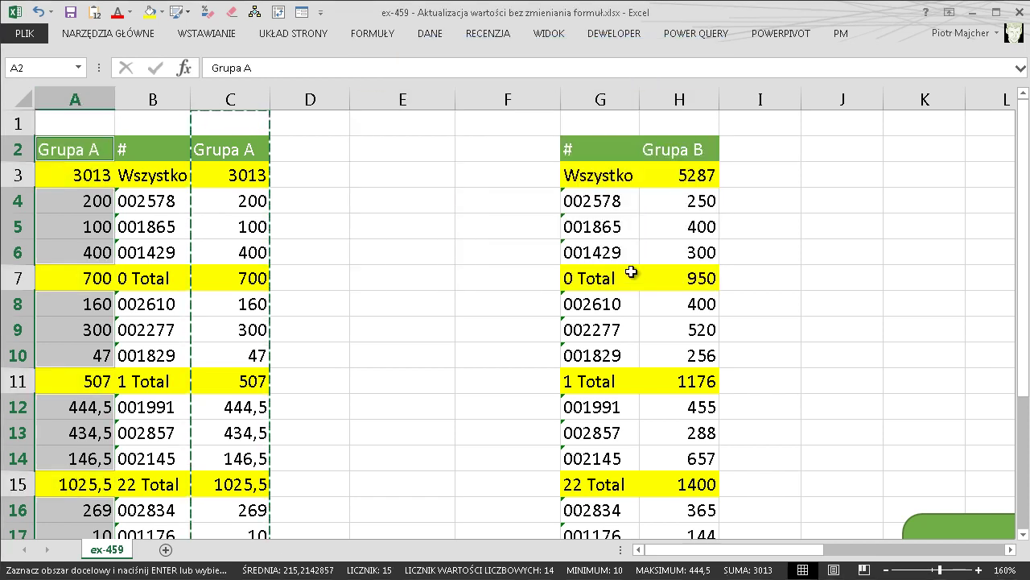
key(Delete)
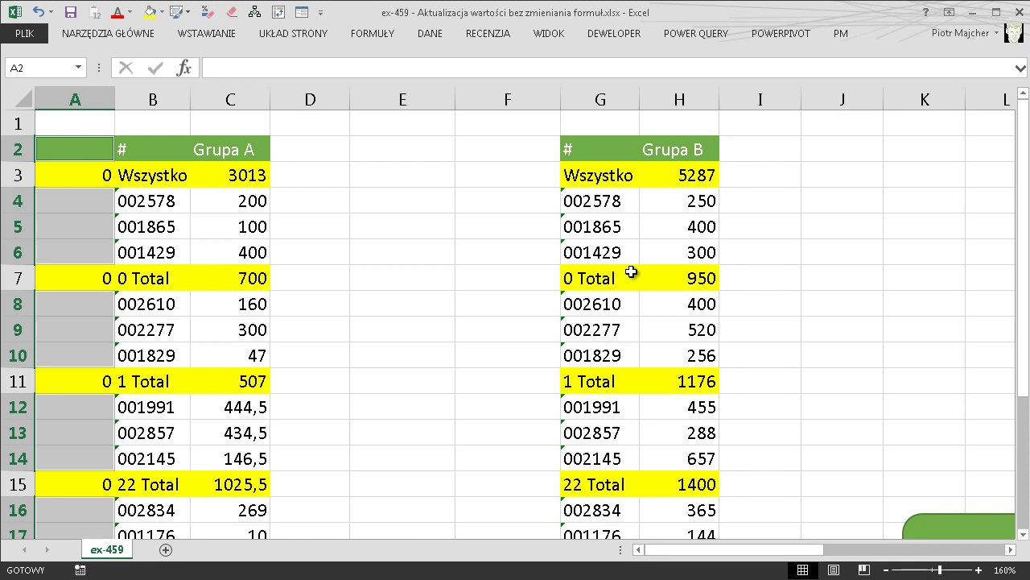
Select the formula cells in column A via Go To Special and fill them with F.
click(97, 95)
key(F5)
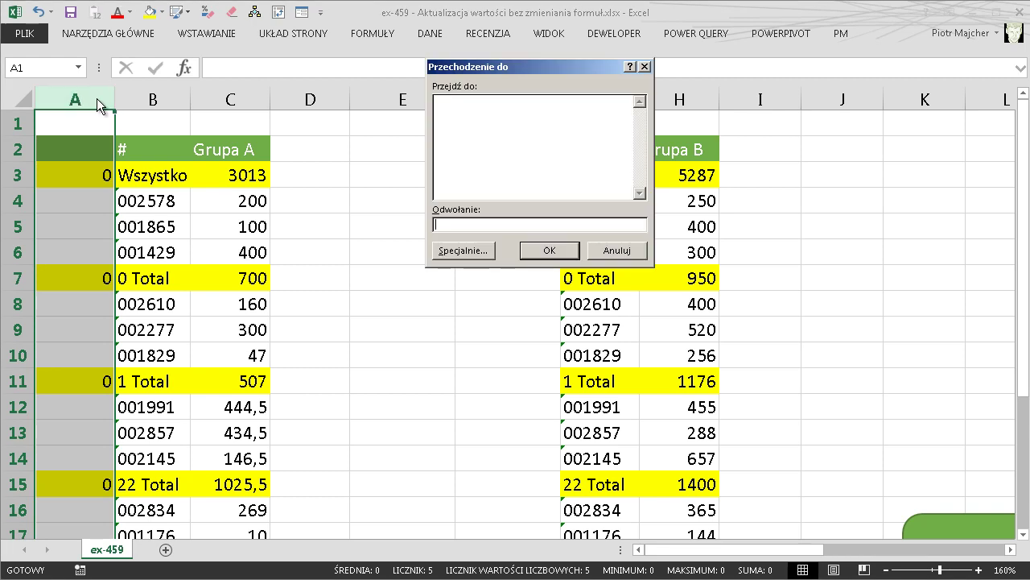
click(472, 248)
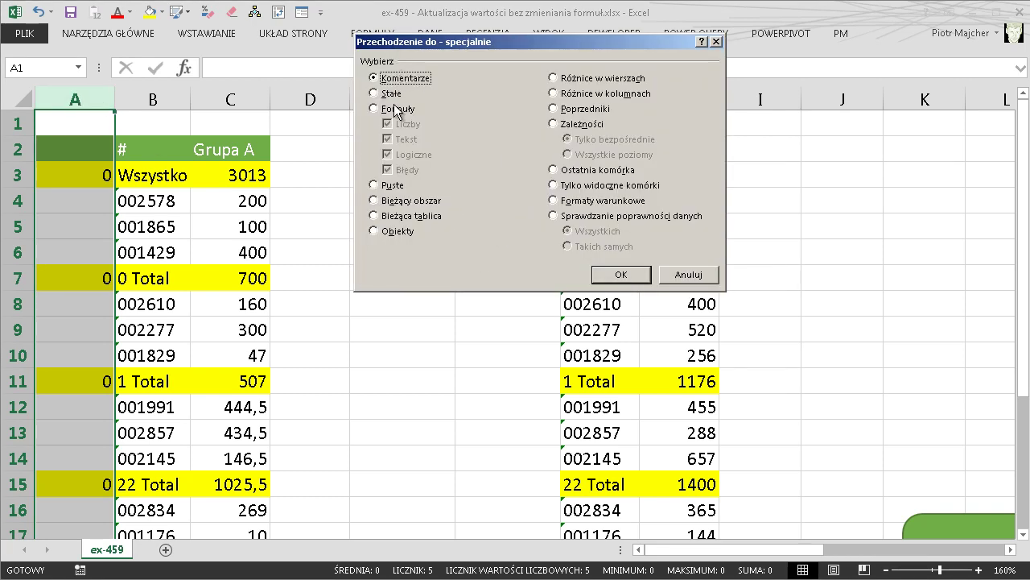
click(396, 109)
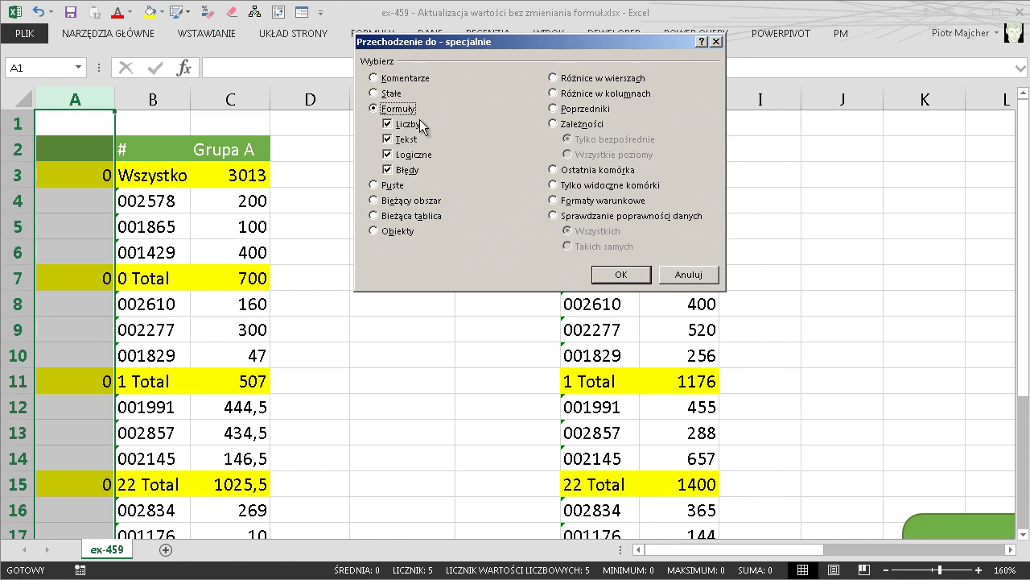
click(628, 276)
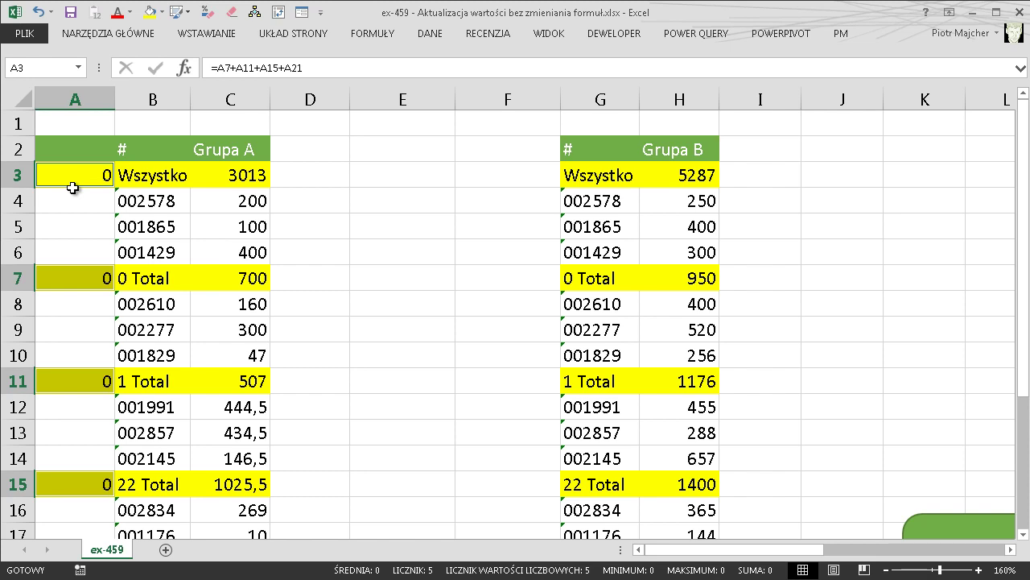
text(F)
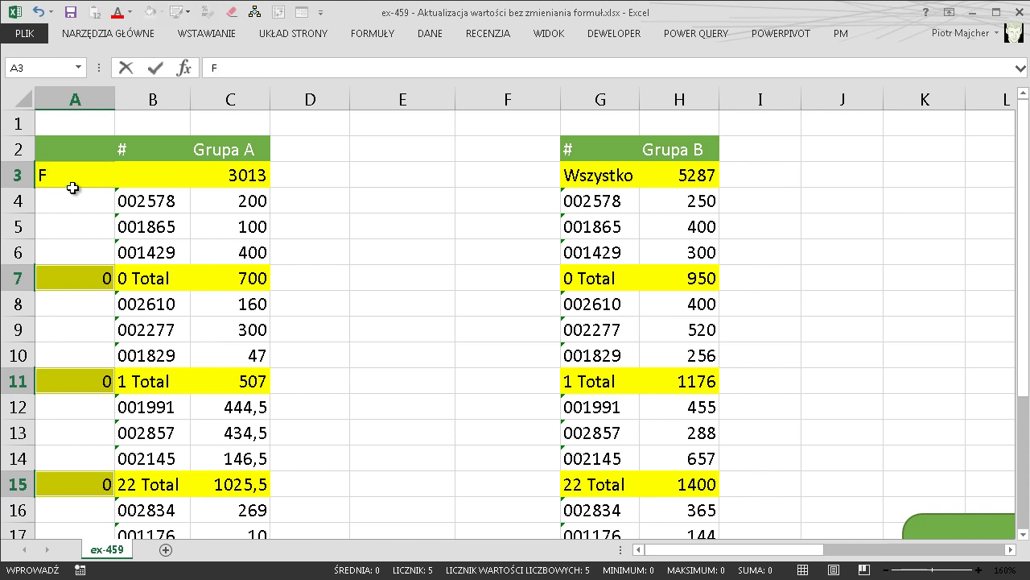
key(ctrl+Return)
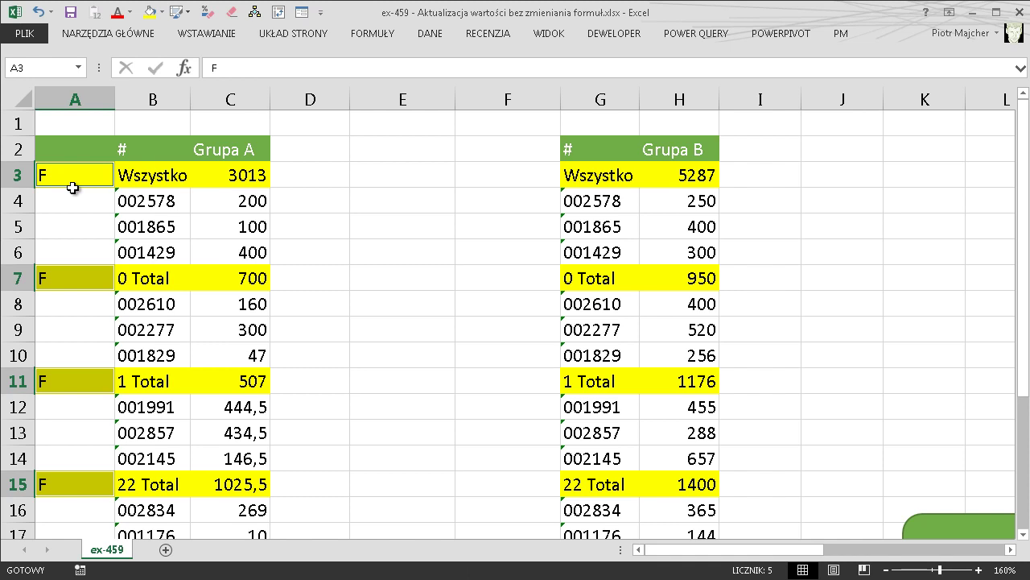
Select cell D3 to prepare the helper formula.
click(314, 177)
click(297, 253)
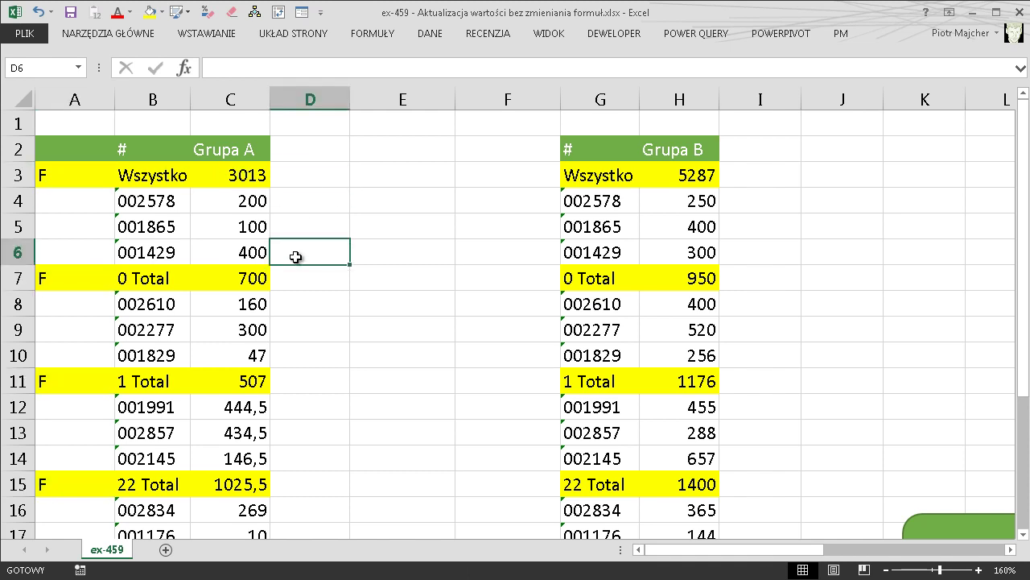
click(309, 175)
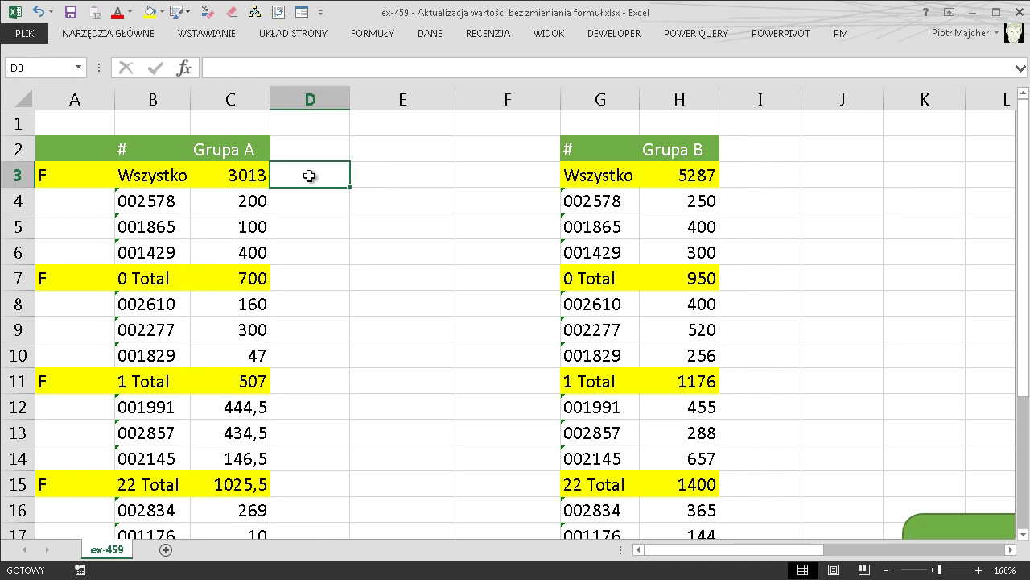
Enter =JEŻELI(A3="F";"";C3/2) in D3 and fill it down column D.
text(=)
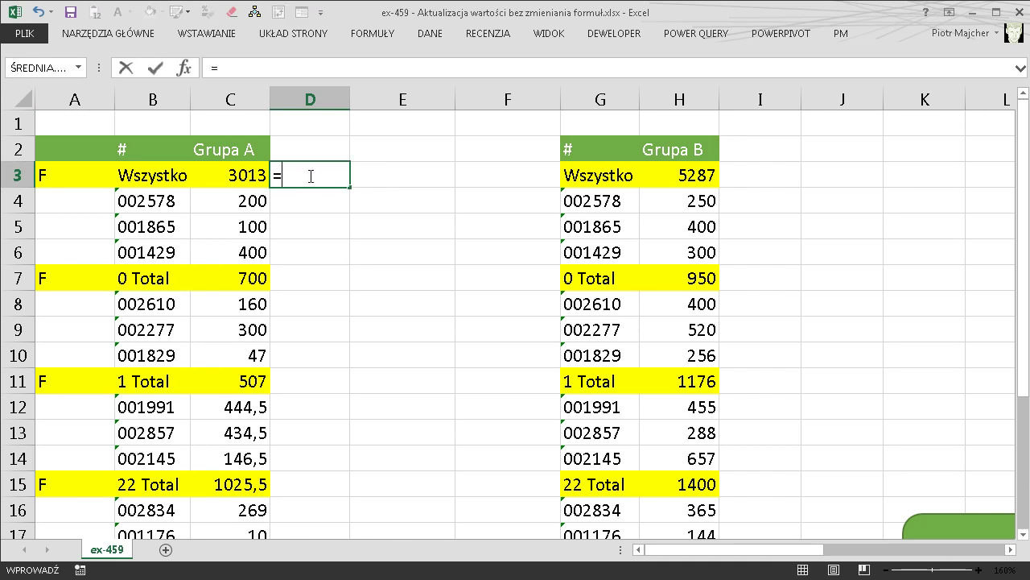
text(je)
key(Tab)
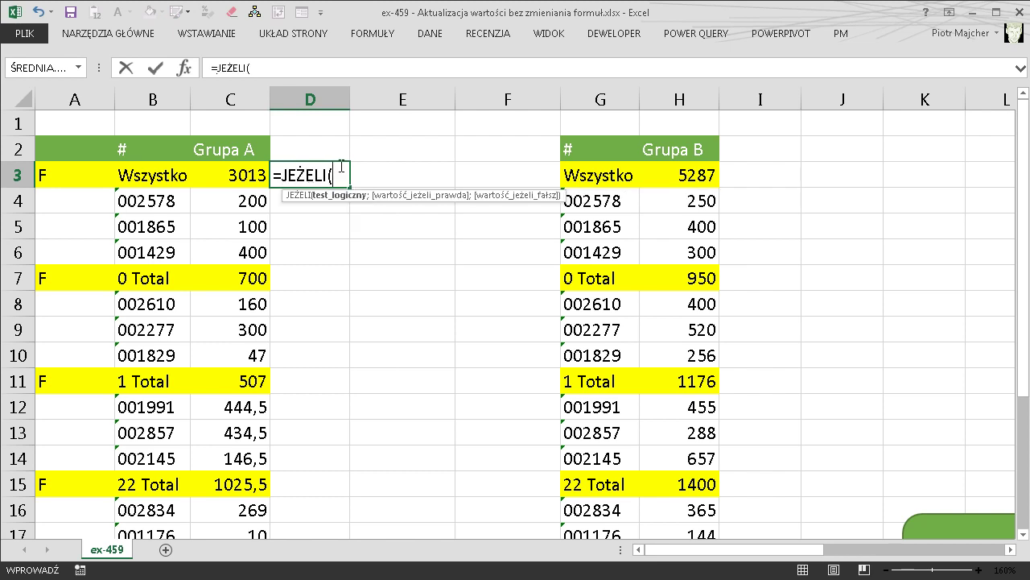
click(81, 175)
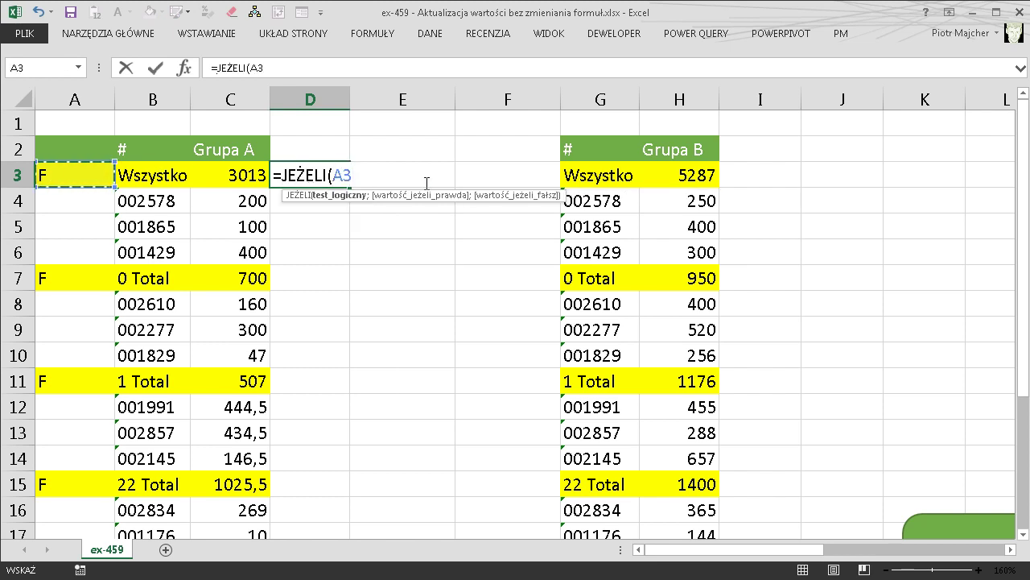
text(=")
text(F";)
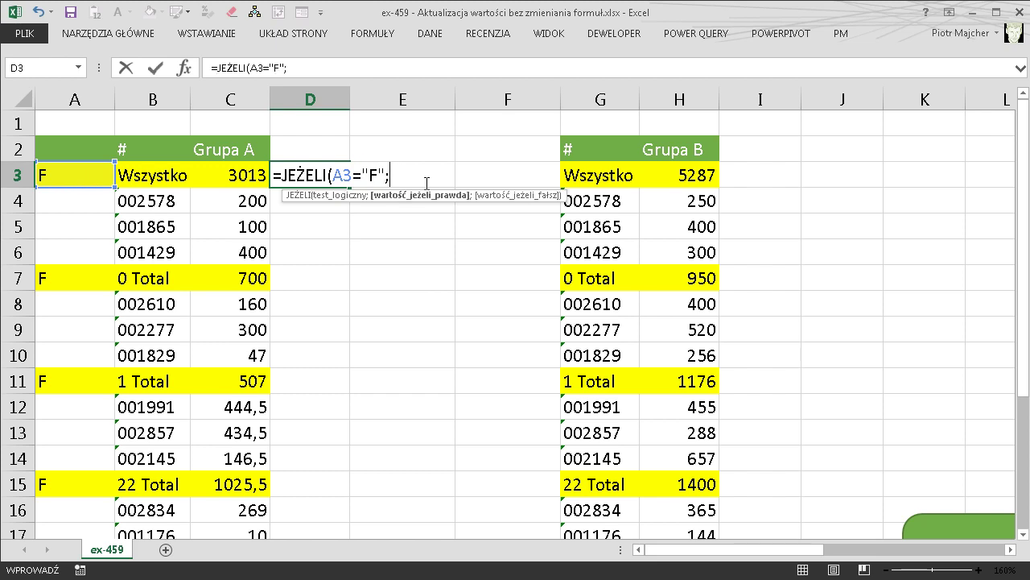
text("")
text(;)
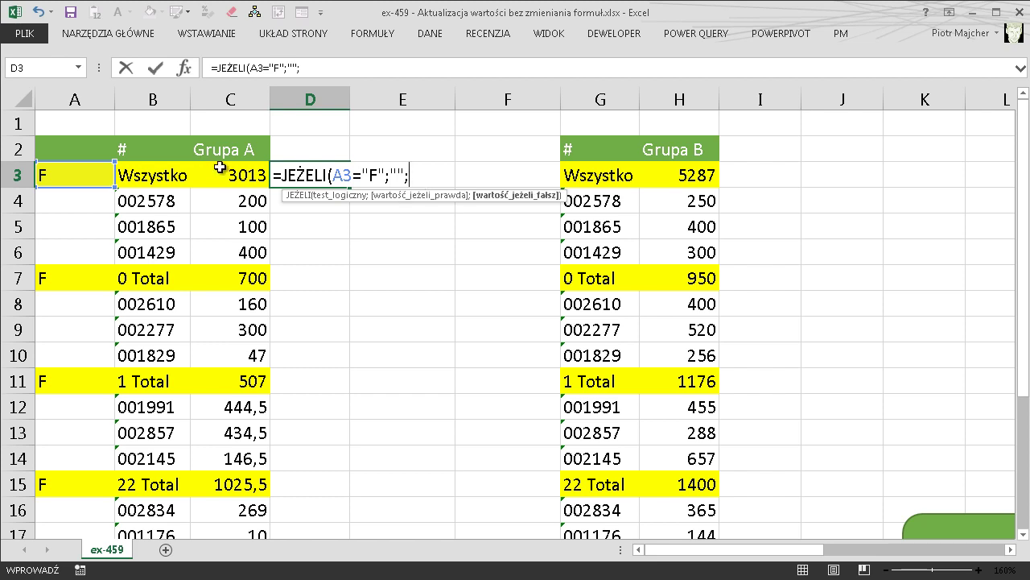
click(235, 172)
text(/2)
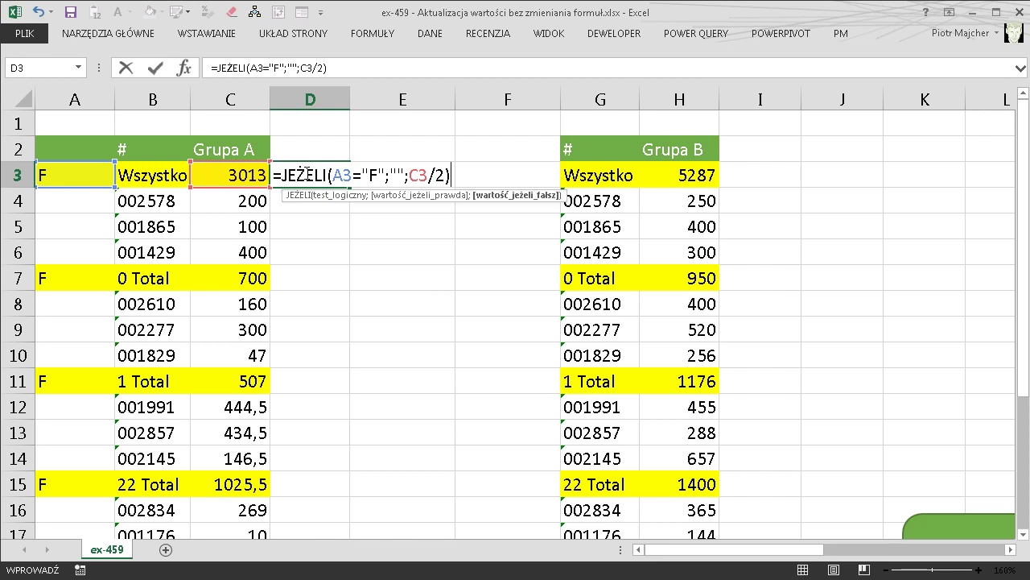
key(ctrl+Return)
double_click(350, 186)
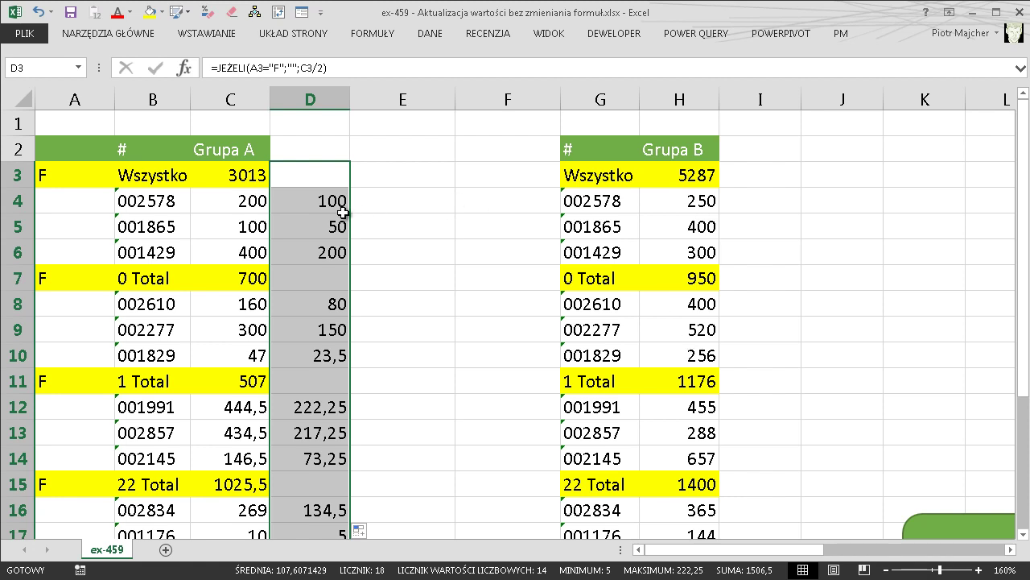
Cancel a stray entry in I4 and move to cell I3.
click(759, 200)
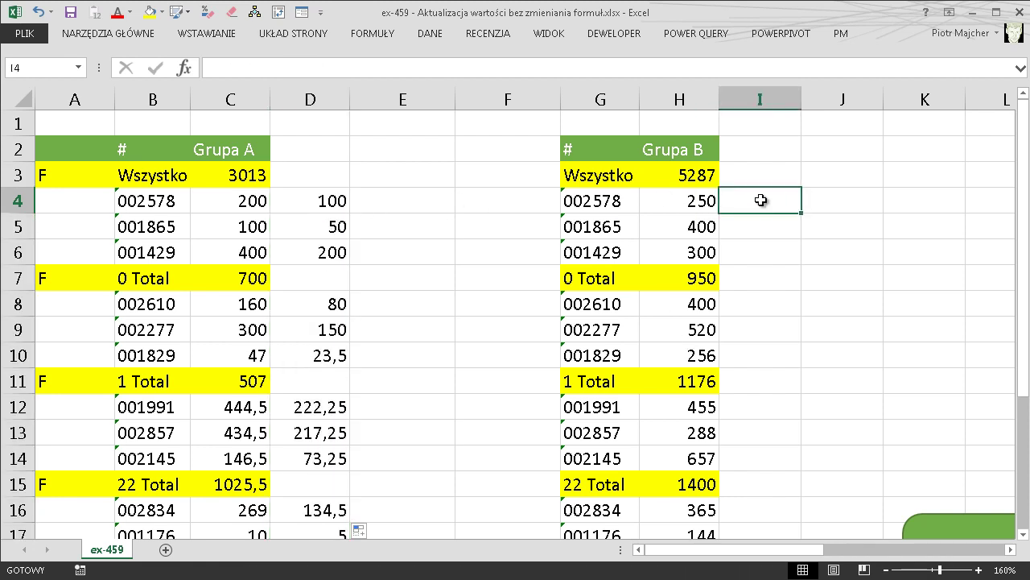
text(=)
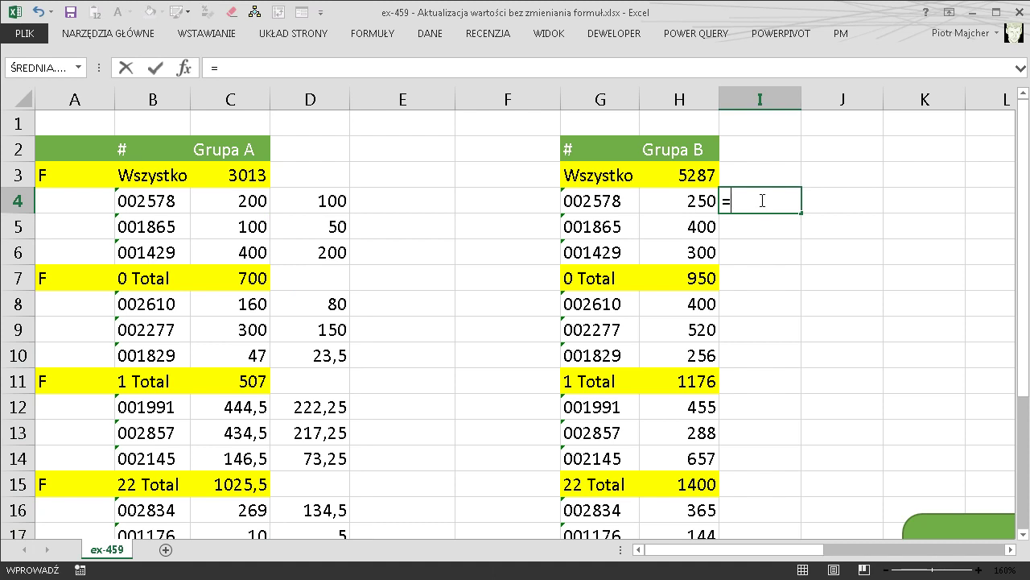
key(Escape)
key(Up)
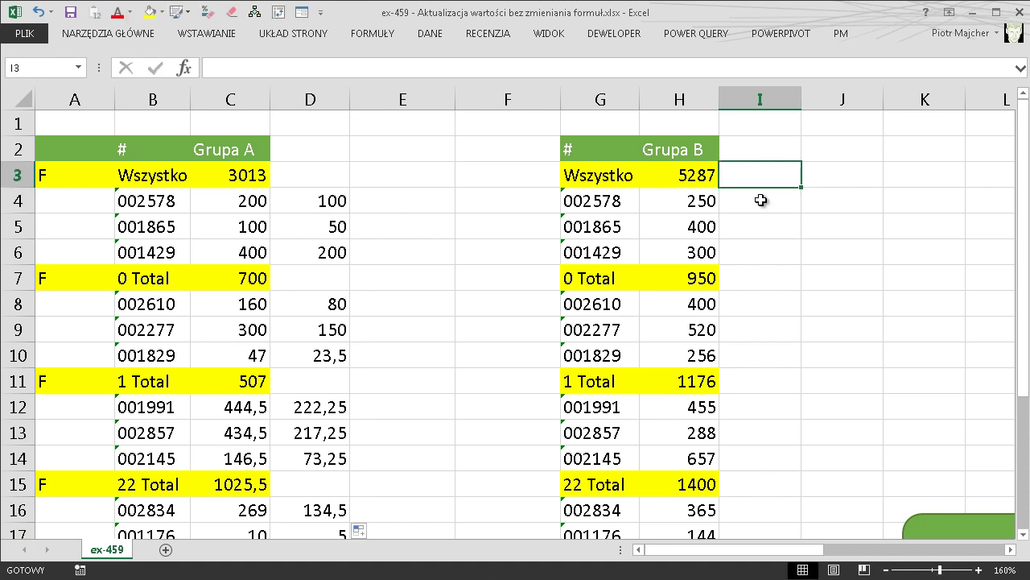
Enter =JEŻELI(A3="f";"";H3+D3) in I3 and fill it down column I.
text(=je)
key(Tab)
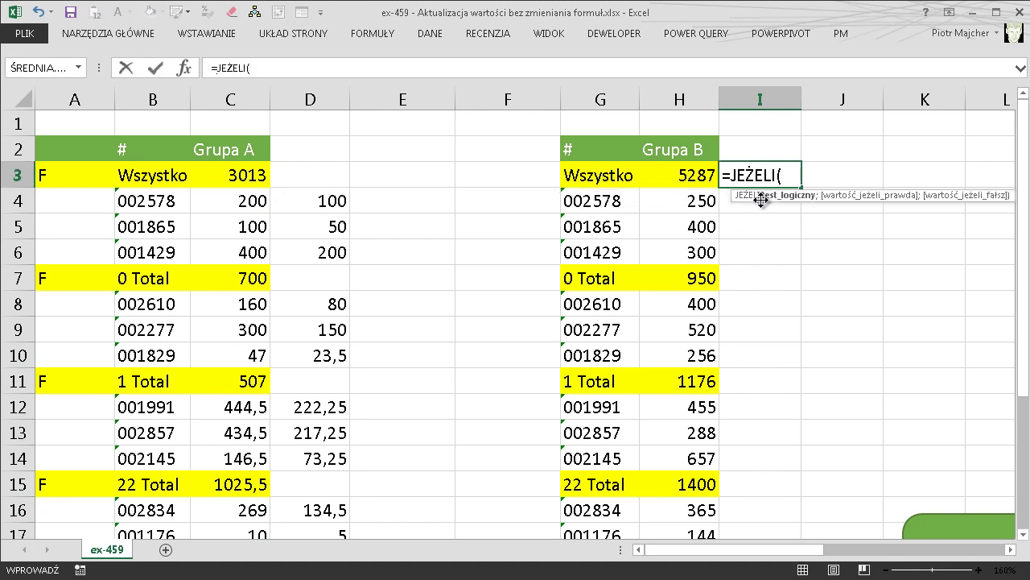
click(94, 171)
text(=)
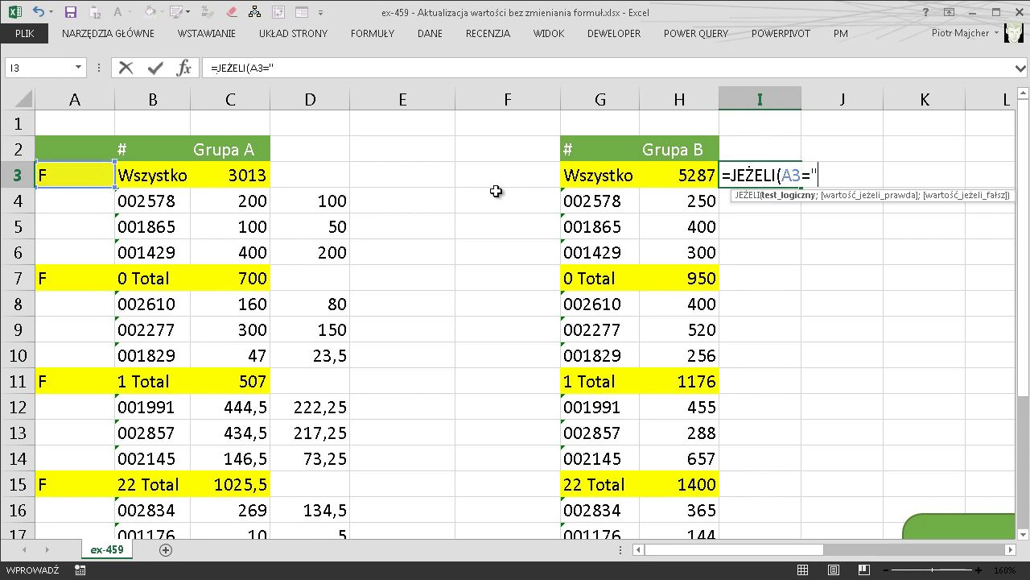
text(";)
text(;)
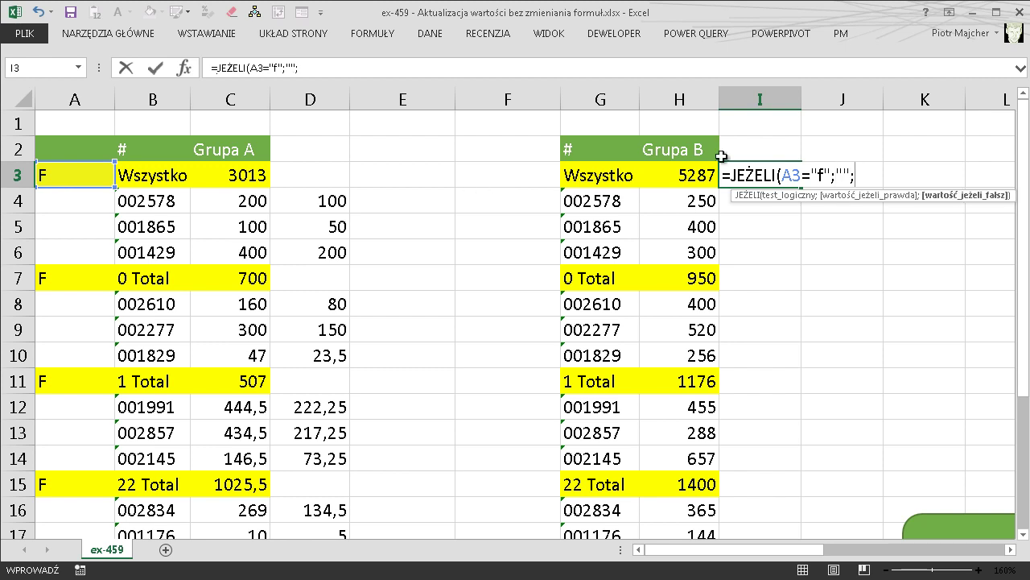
click(703, 177)
text(+)
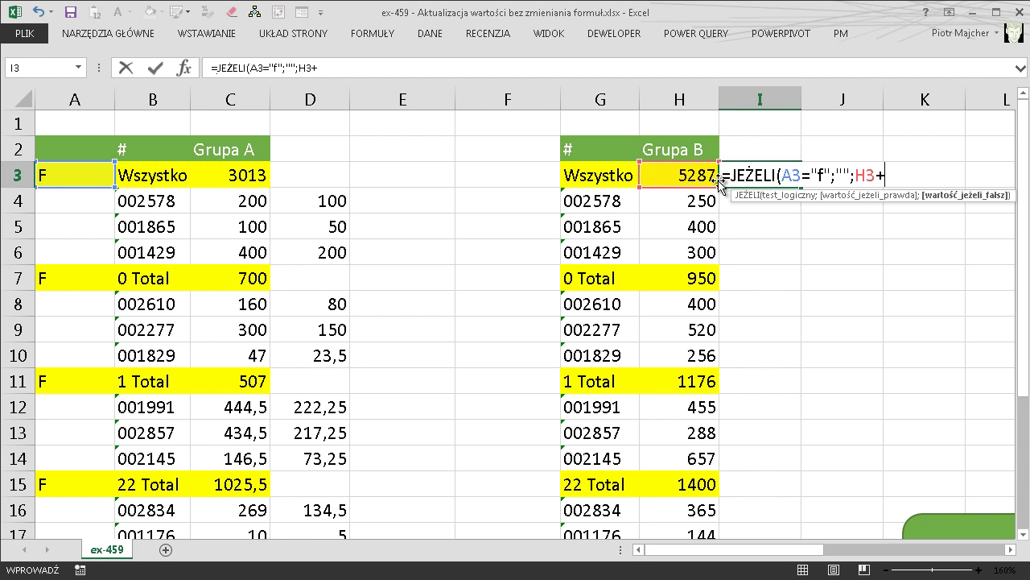
click(316, 174)
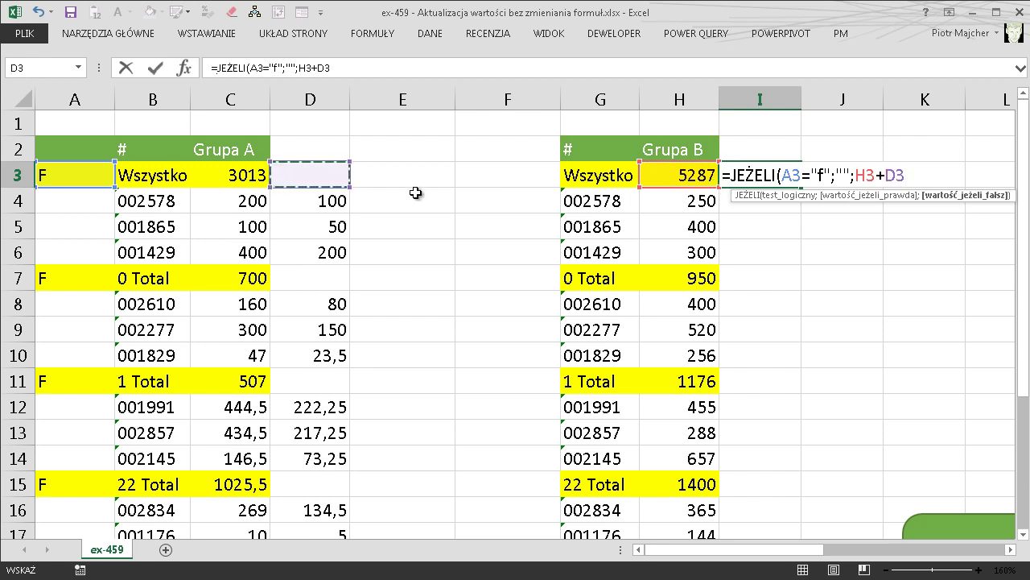
text())
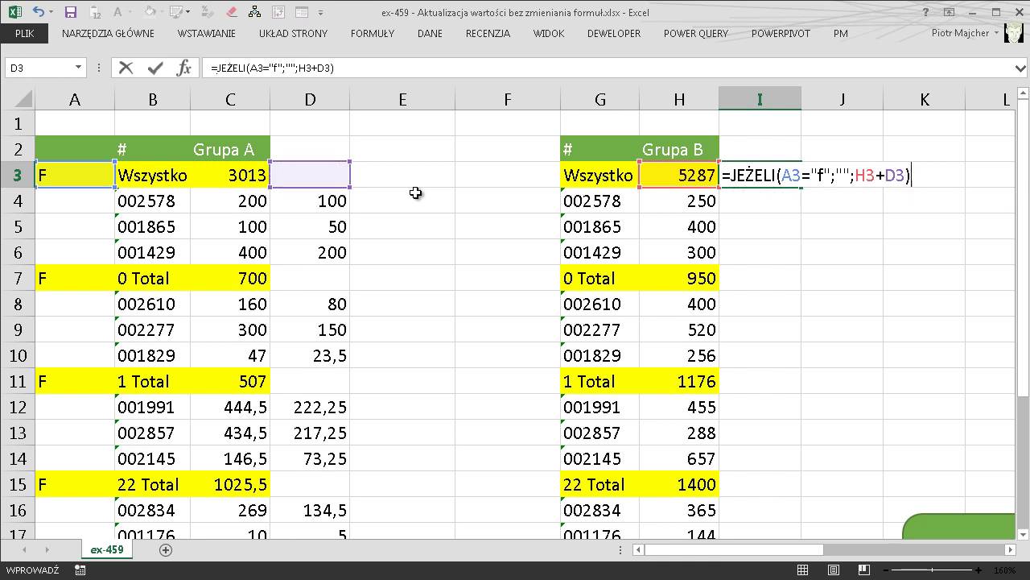
key(Return)
key(Up)
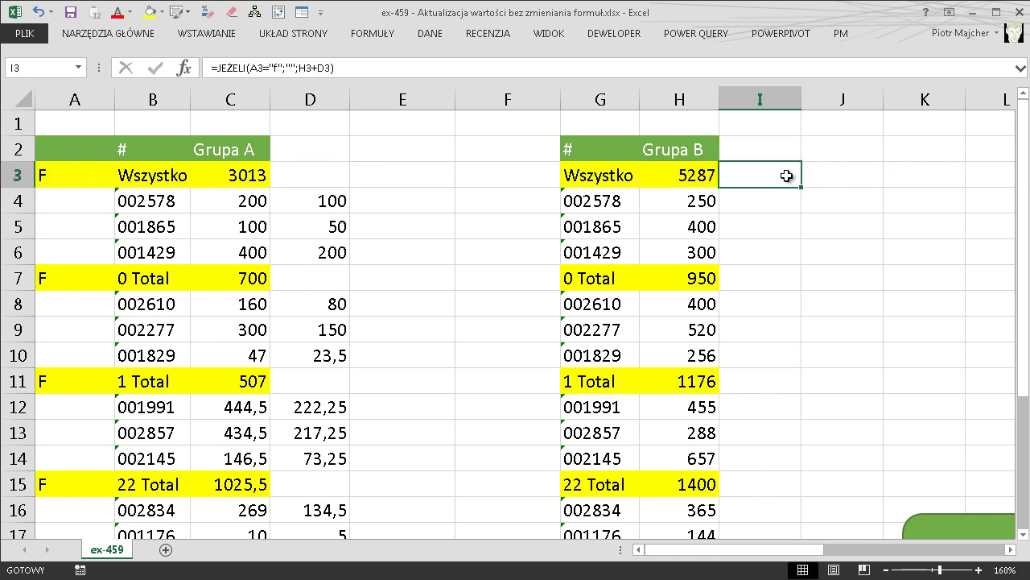
double_click(802, 186)
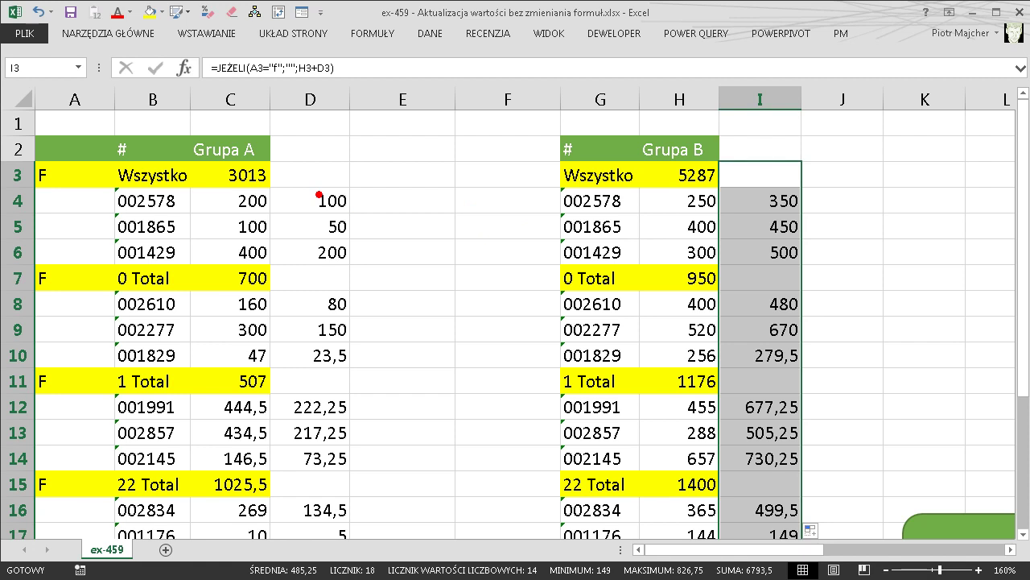
drag(319, 194, 248, 210)
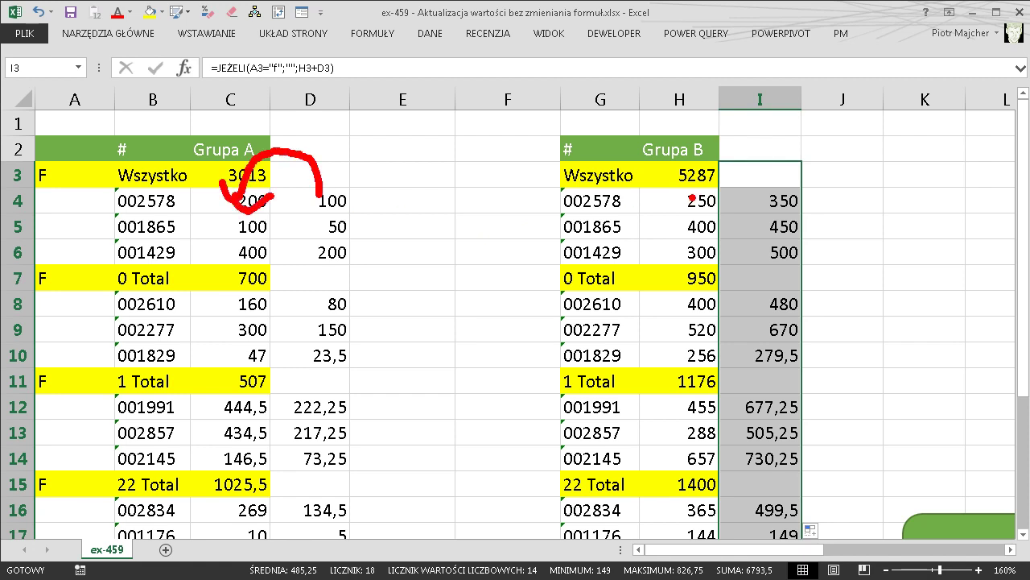
drag(773, 197, 665, 225)
drag(614, 195, 696, 211)
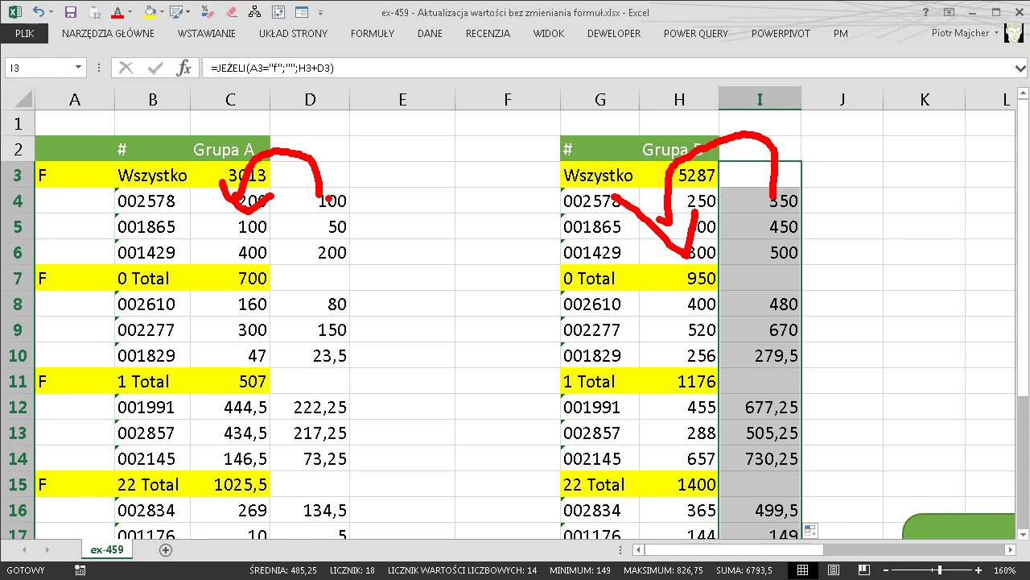
key(Escape)
click(324, 102)
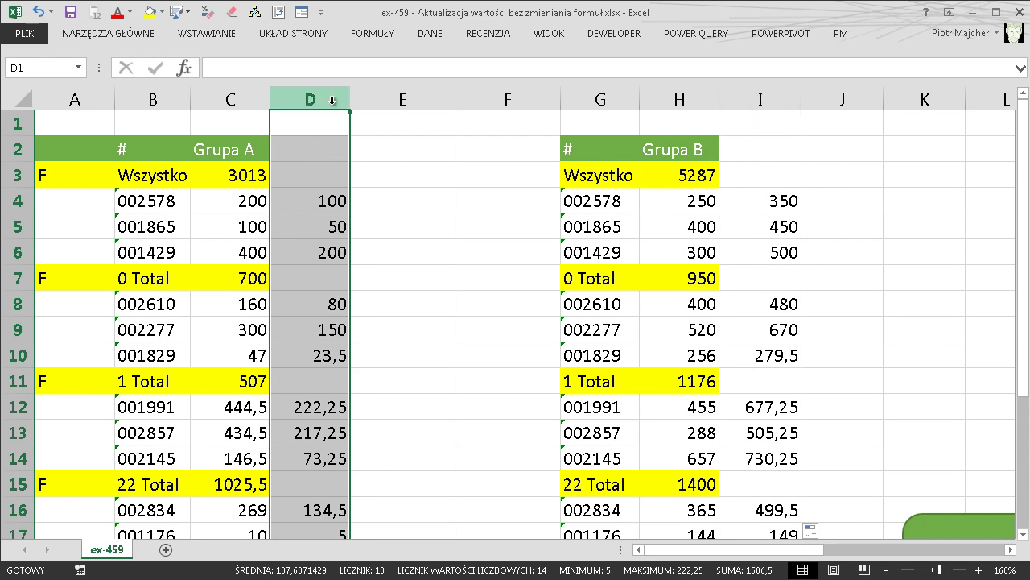
Replace column D's formulas with static values using Paste Special > Values.
key(ctrl+c)
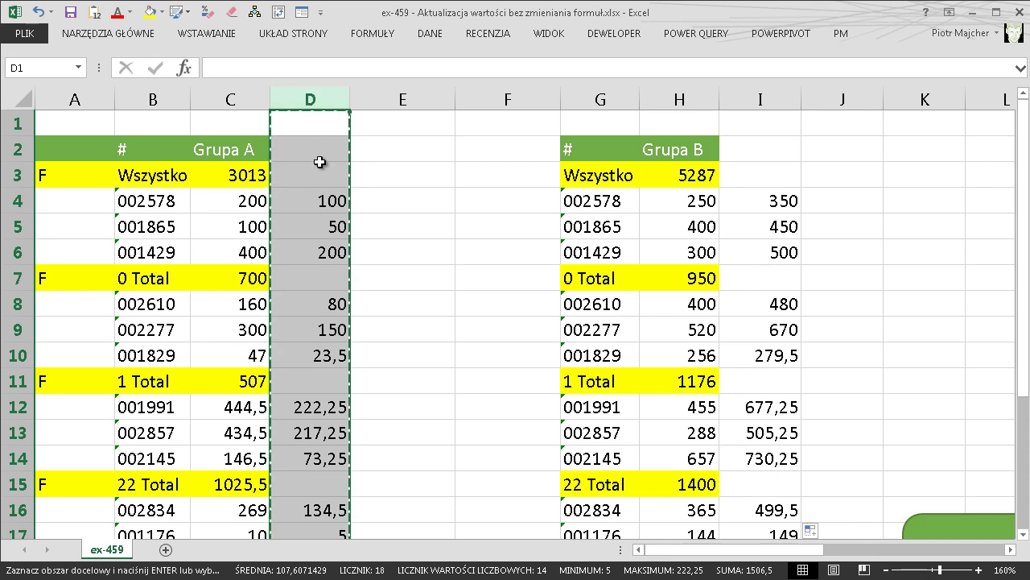
right_click(319, 121)
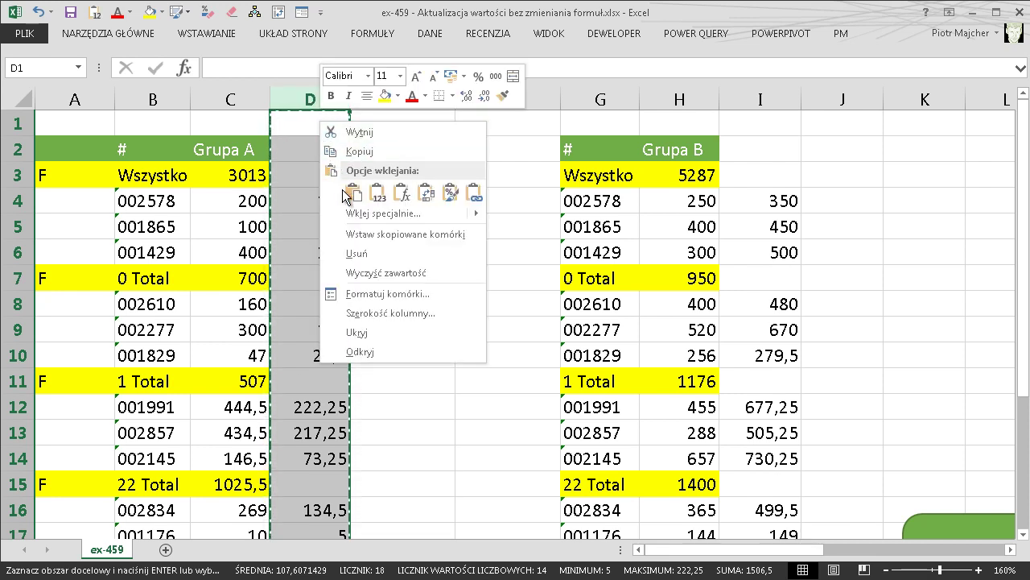
click(371, 216)
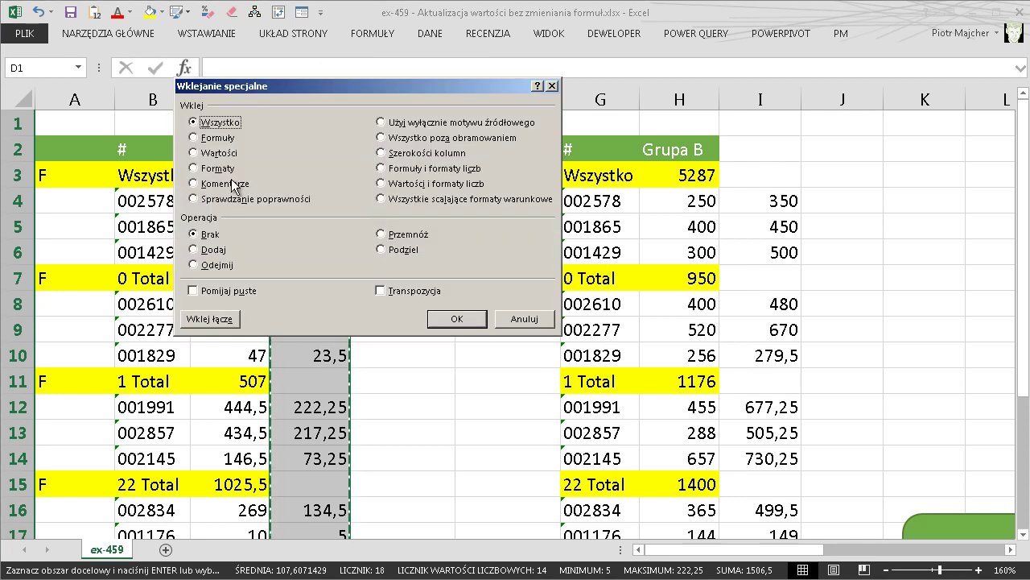
click(219, 153)
click(458, 317)
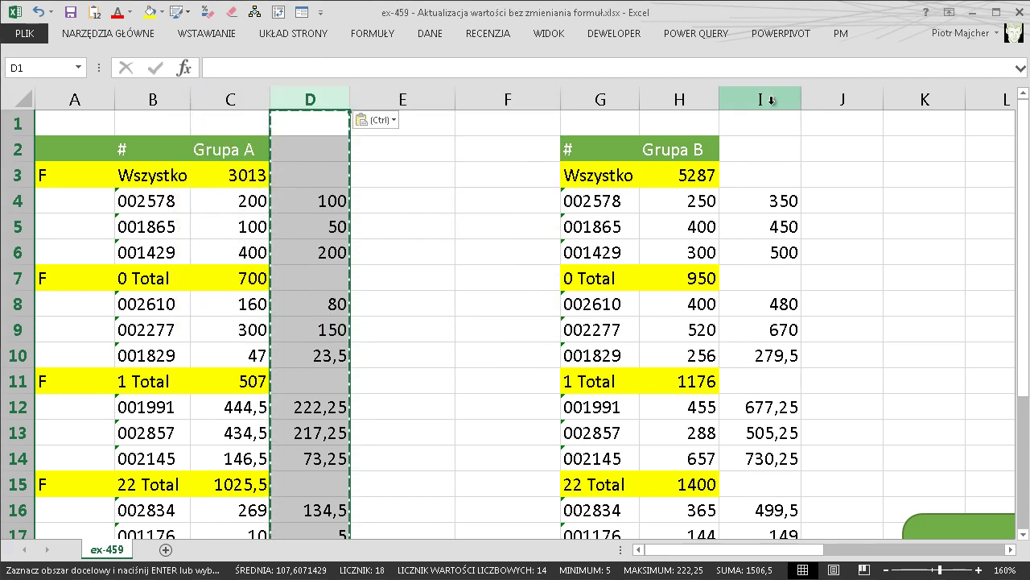
Copy column I and paste it onto itself as values.
click(775, 98)
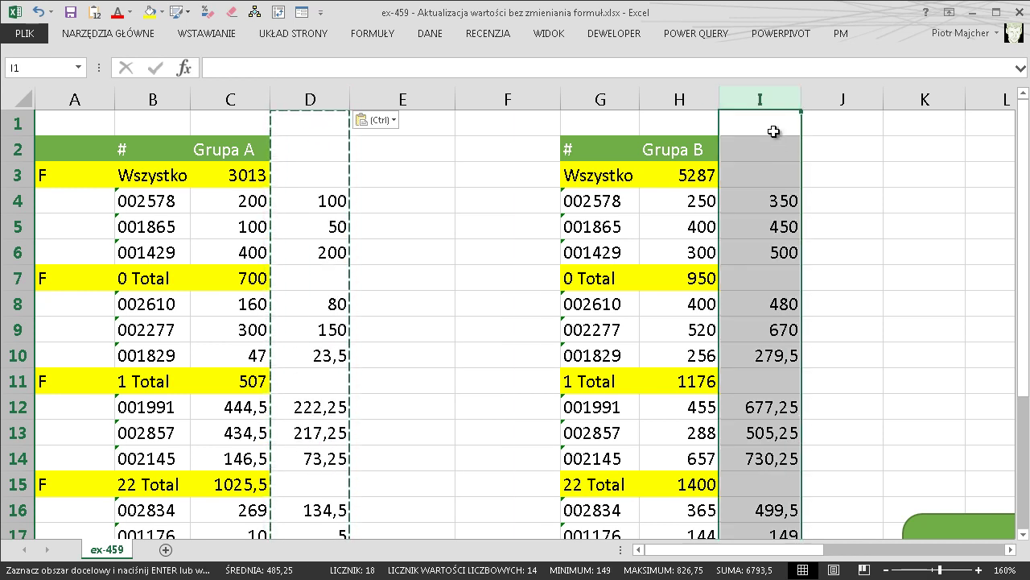
key(ctrl+c)
right_click(770, 129)
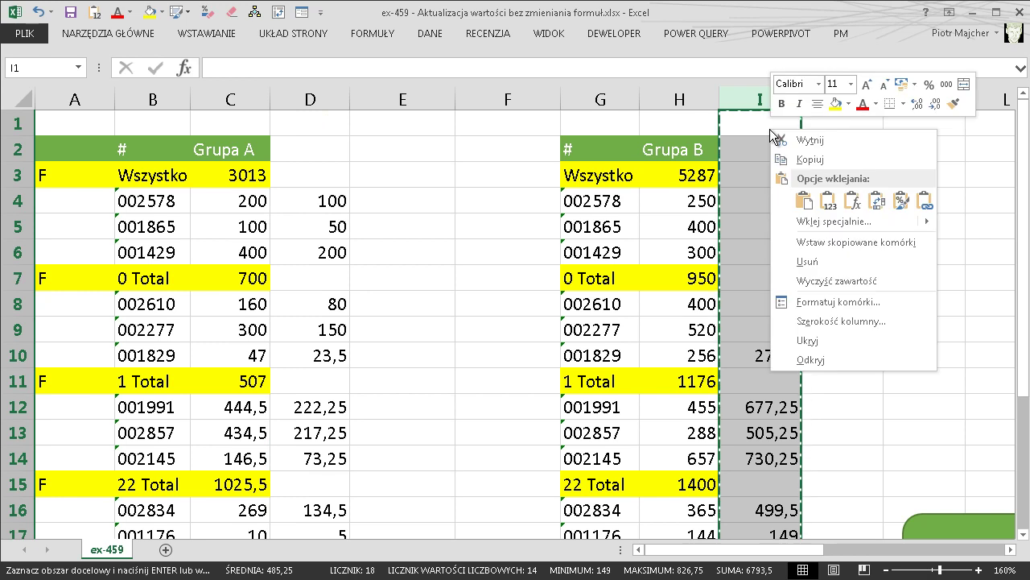
click(829, 202)
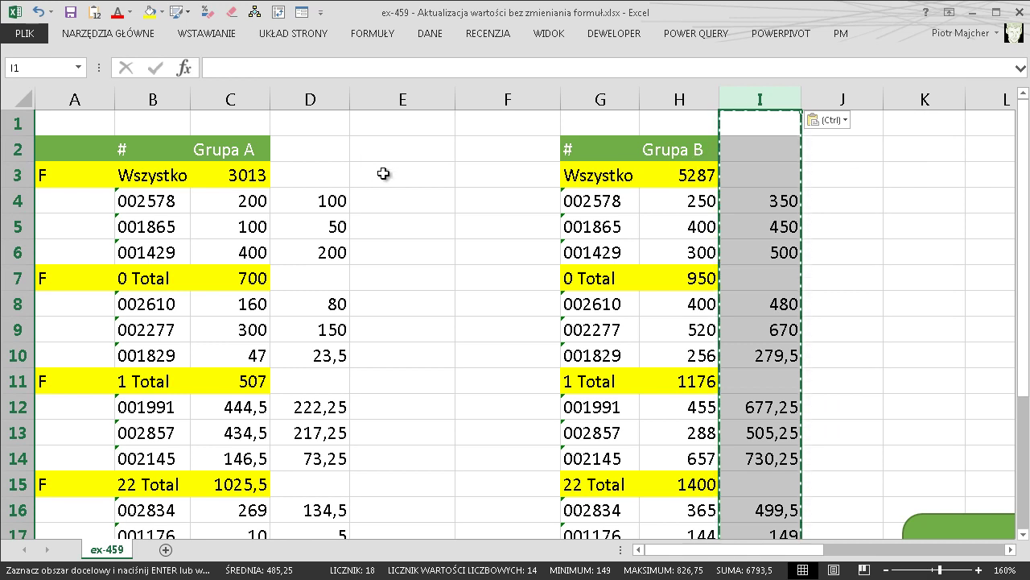
click(327, 169)
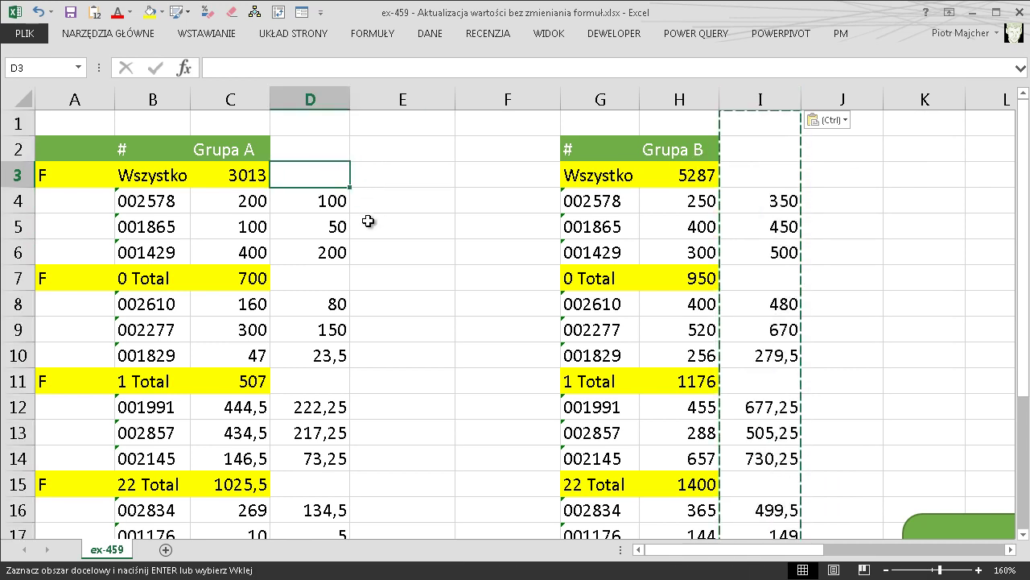
Select column D's text constants via Go To Special with only Text checked.
ctrl+click(327, 380)
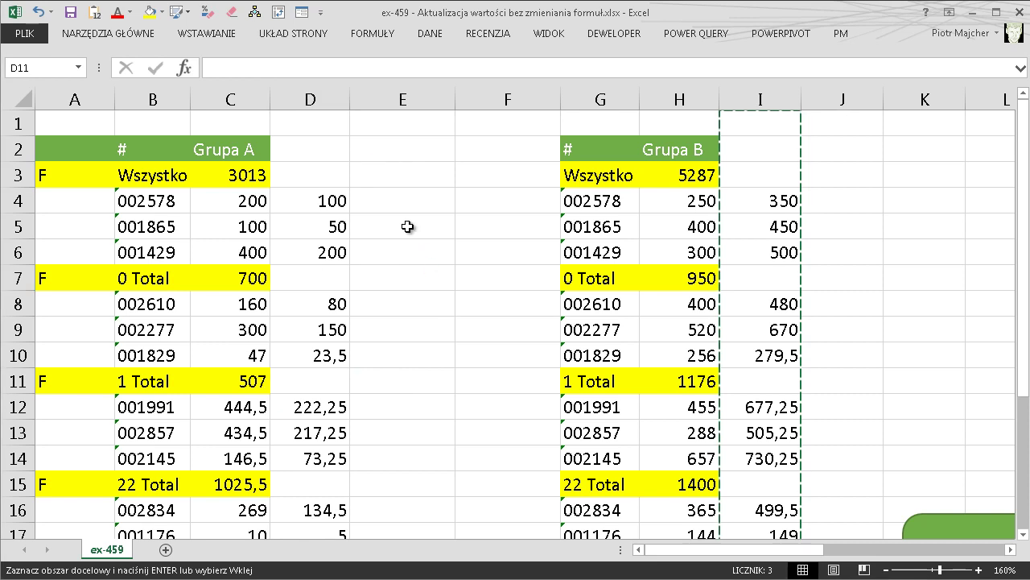
click(318, 94)
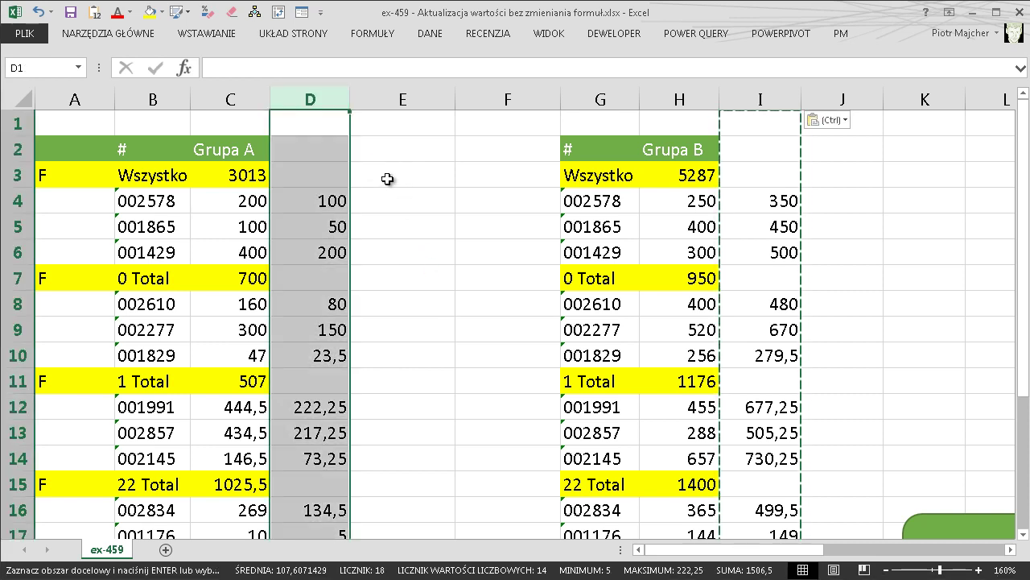
key(F5)
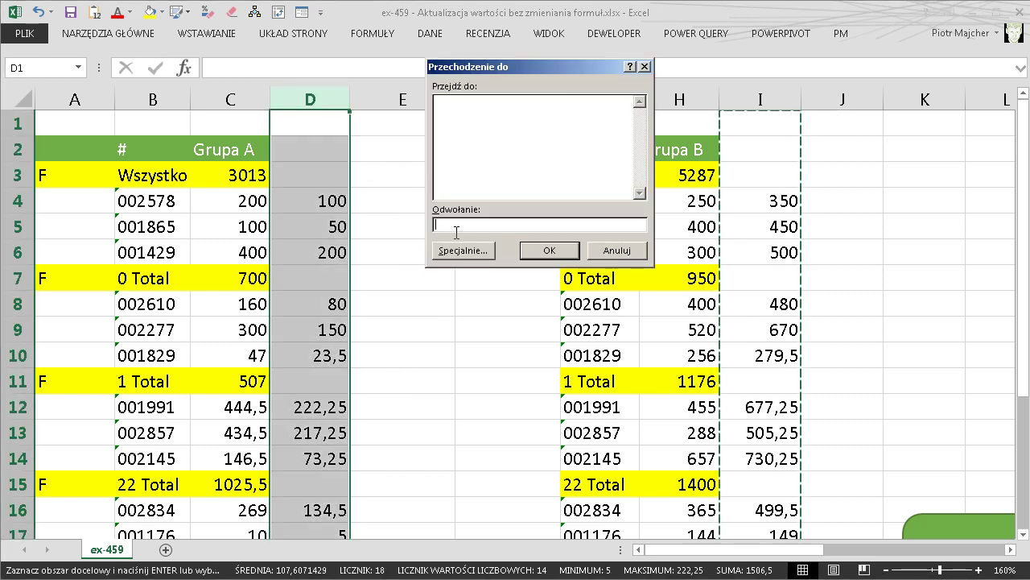
click(464, 250)
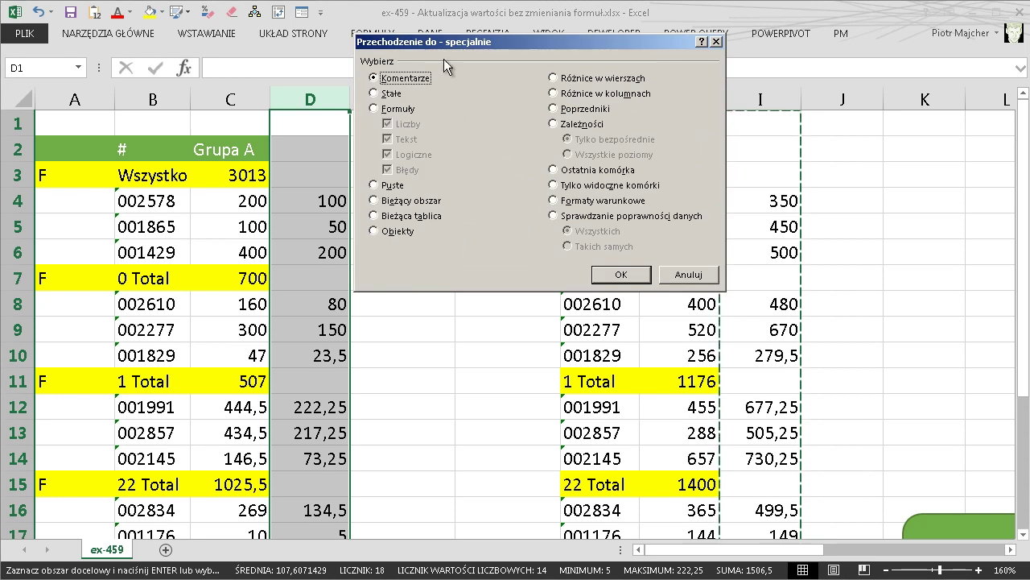
drag(455, 48, 545, 52)
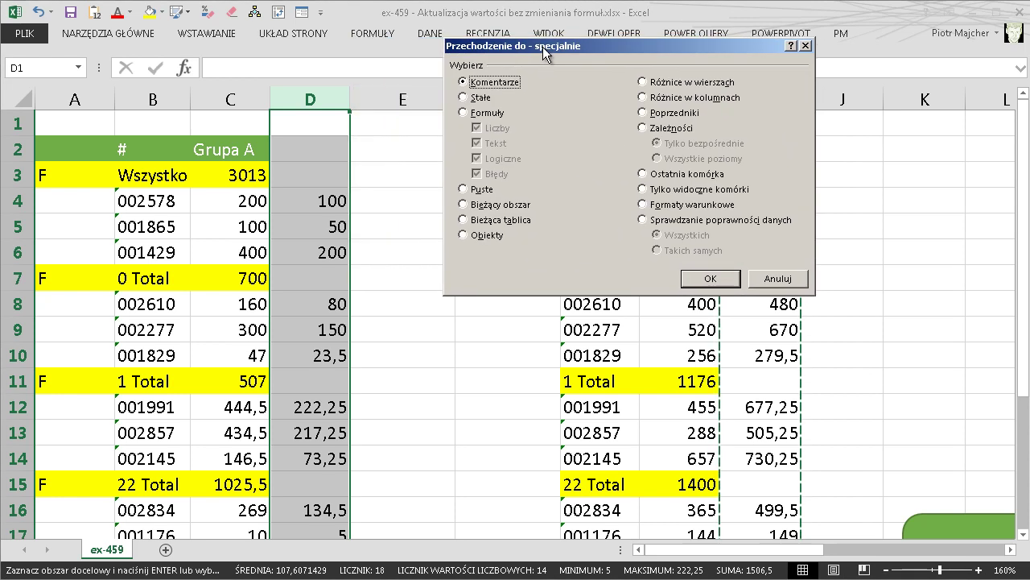
click(465, 97)
click(480, 129)
click(480, 160)
click(480, 174)
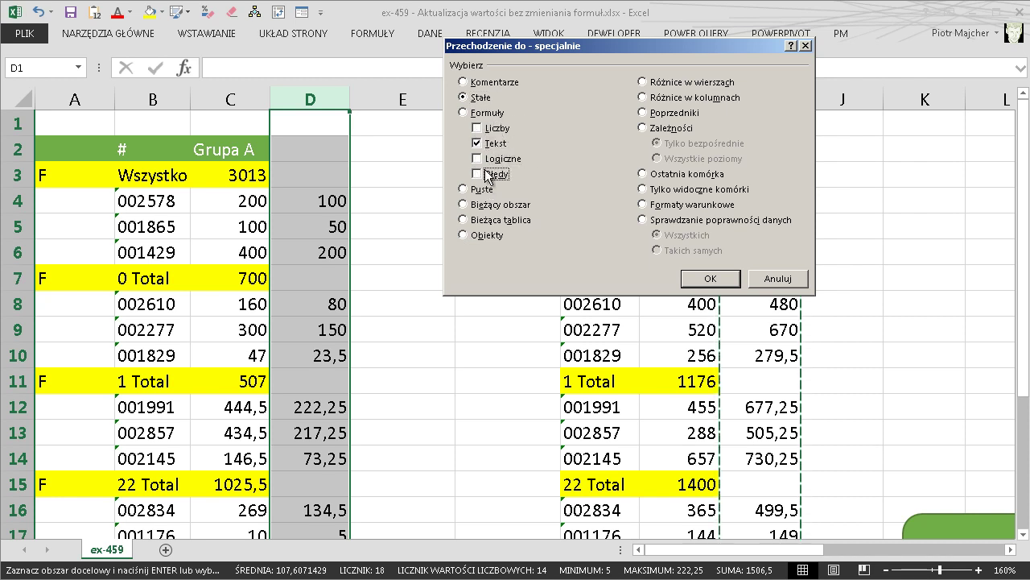
click(720, 277)
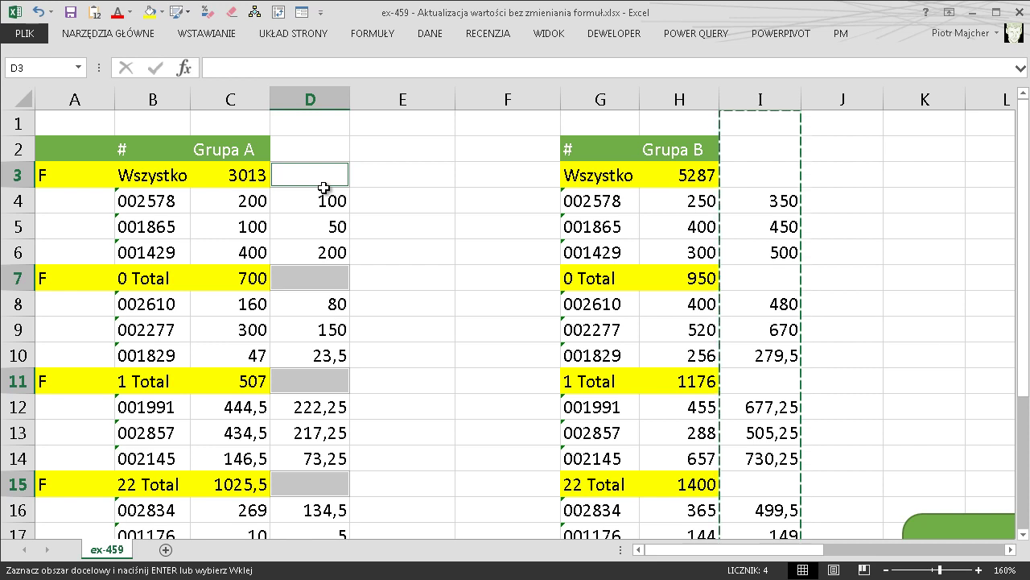
Clear everything from the selected subtotal-row cells with Clear All.
click(142, 36)
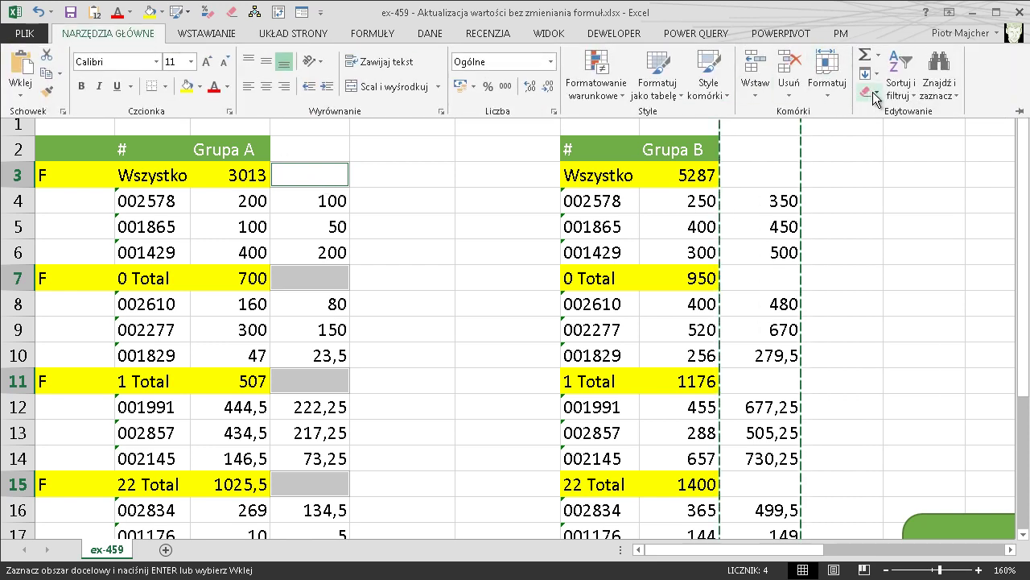
click(875, 94)
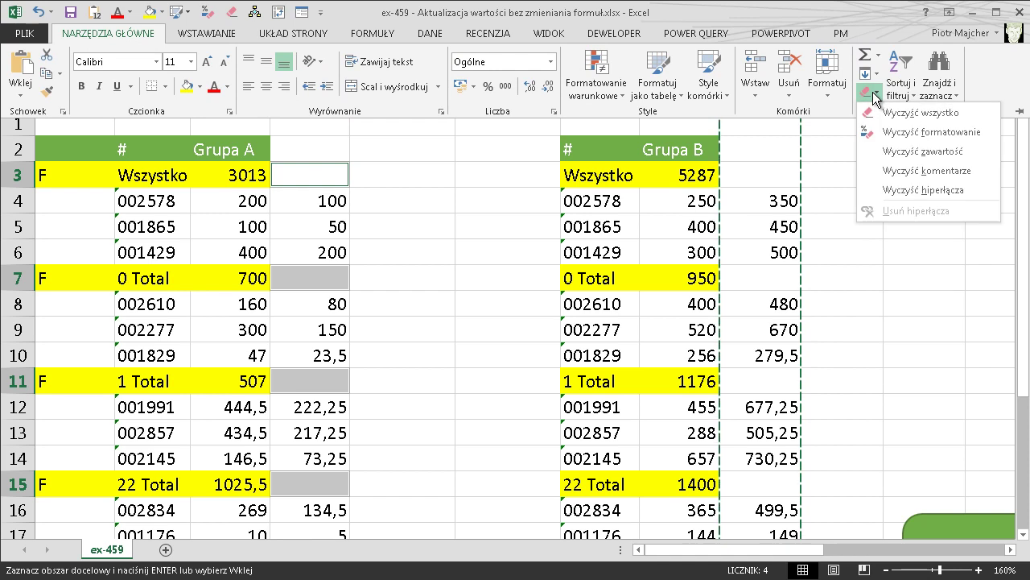
click(926, 113)
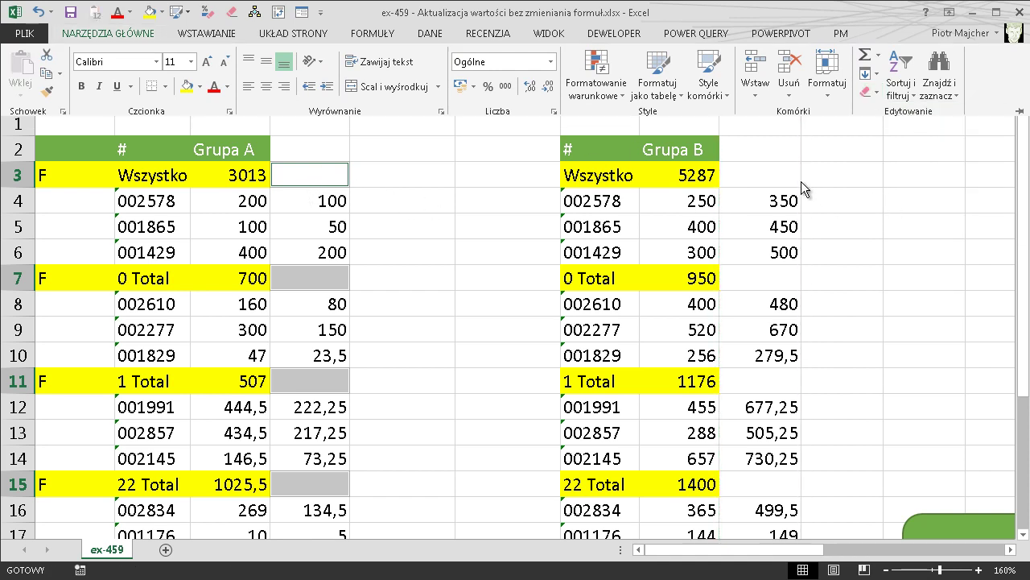
click(763, 95)
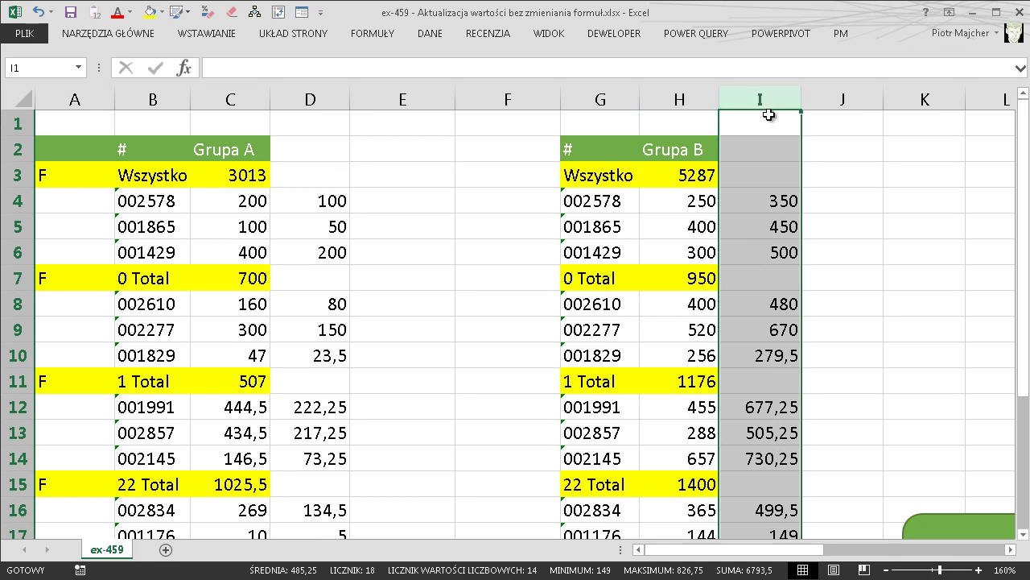
Select column I's text constants via Go To Special with only Text checked.
key(F5)
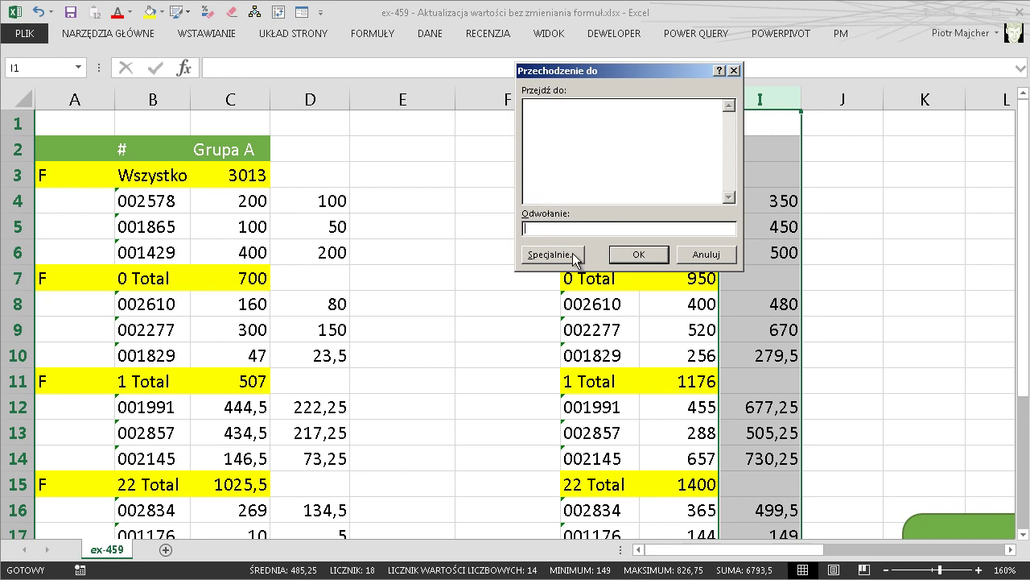
click(575, 254)
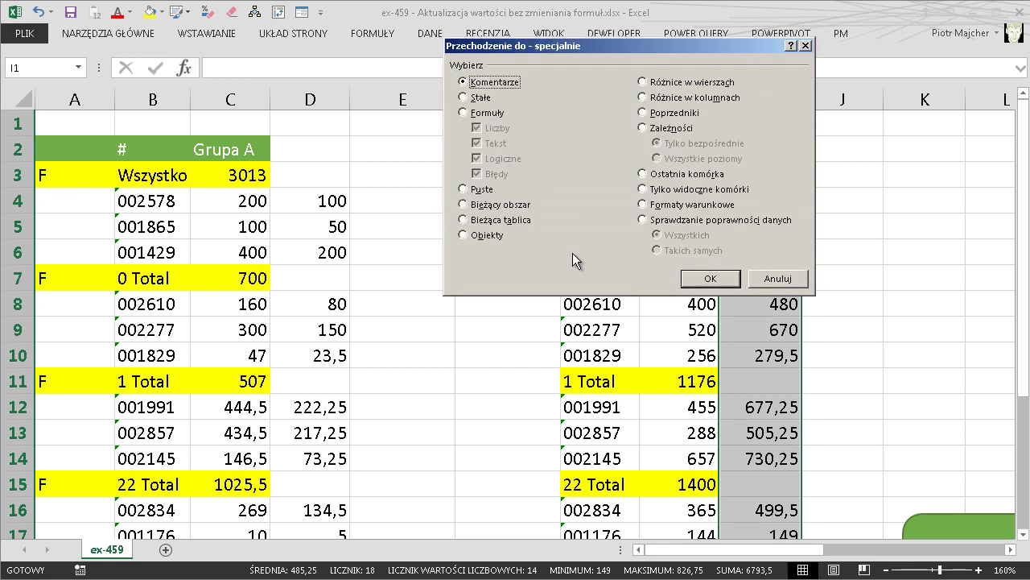
click(481, 97)
click(478, 128)
click(478, 158)
click(478, 174)
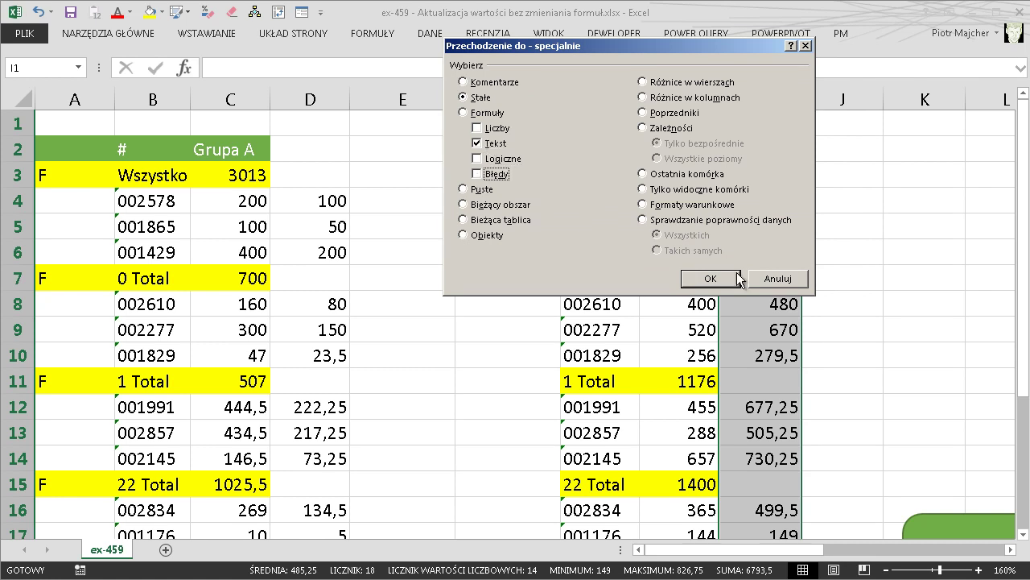
click(728, 282)
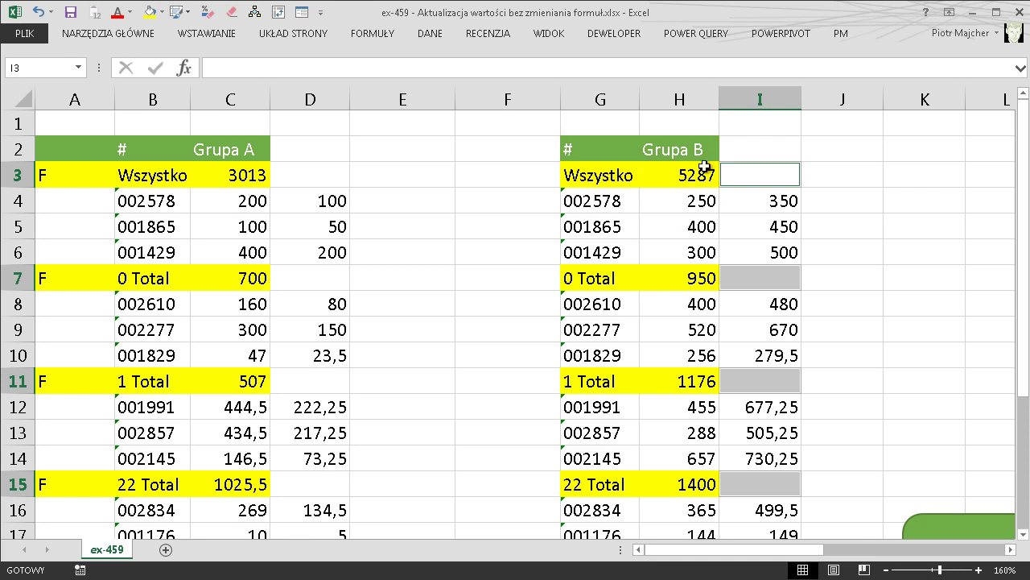
Clear the contents of I3, I7, I11 and I15, then collapse the ribbon.
click(129, 33)
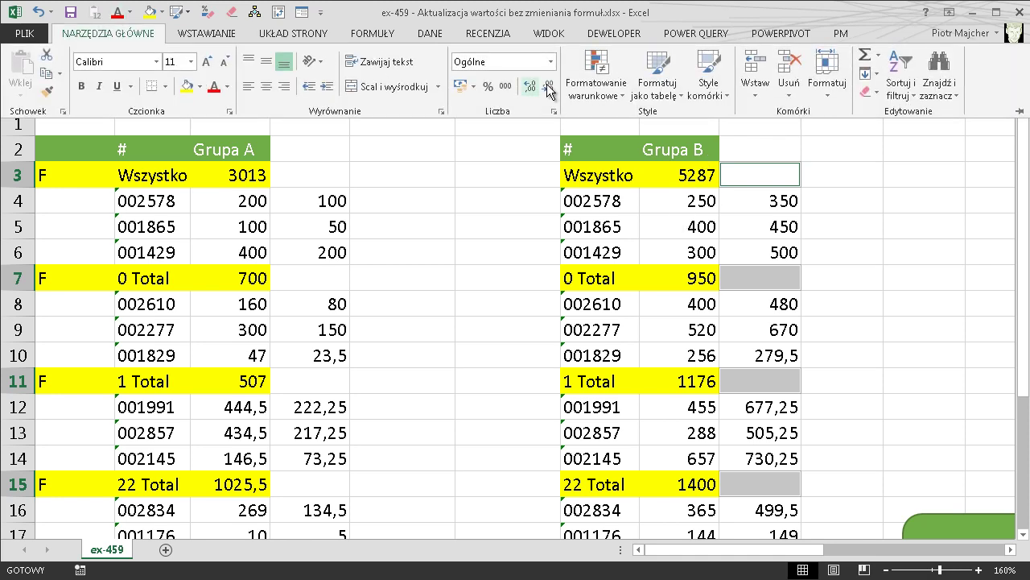
click(869, 92)
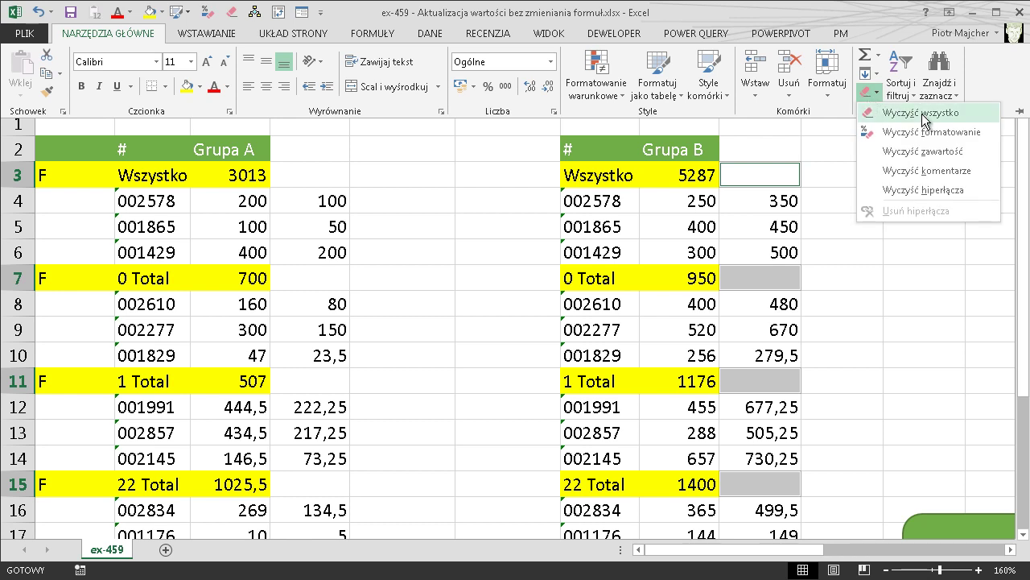
click(939, 152)
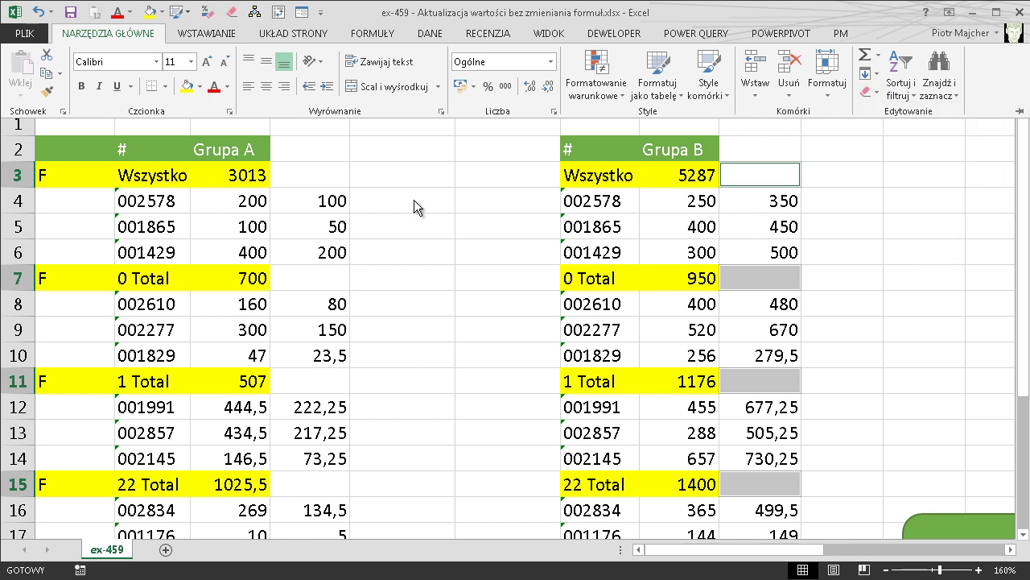
key(ctrl+F1)
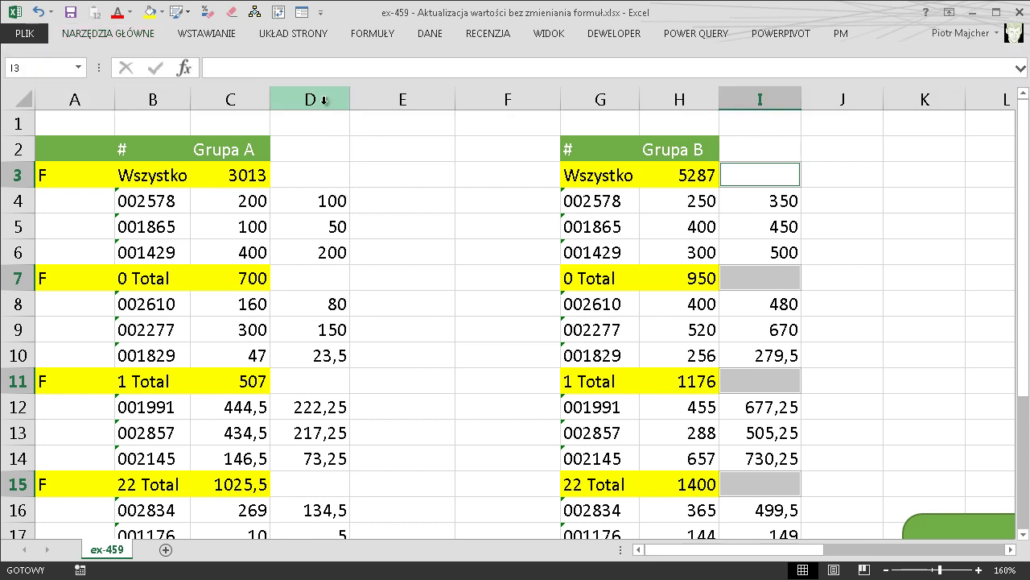
Copy the halved values in D3:D21 and select C3 as the destination.
click(319, 174)
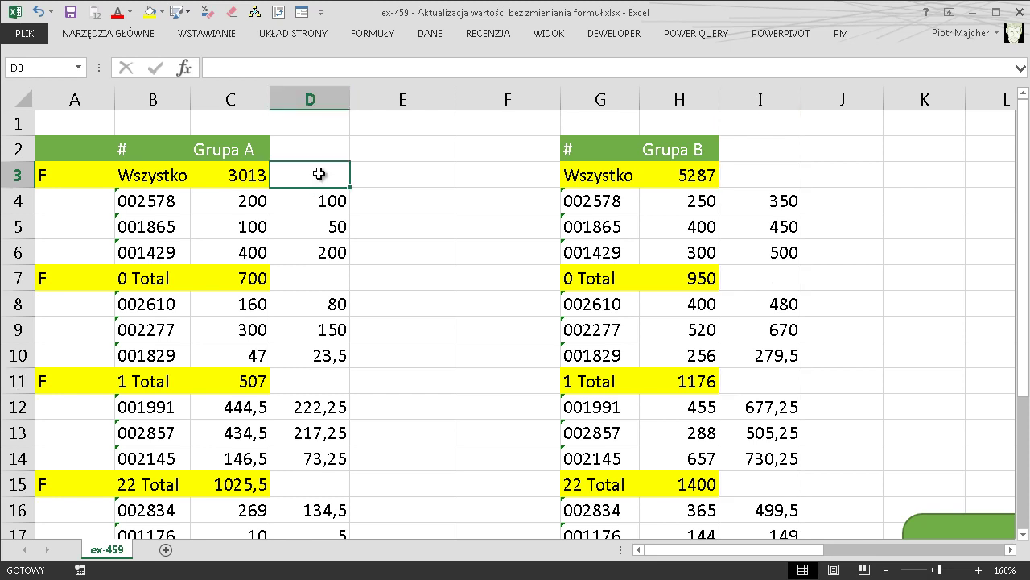
drag(327, 200, 316, 572)
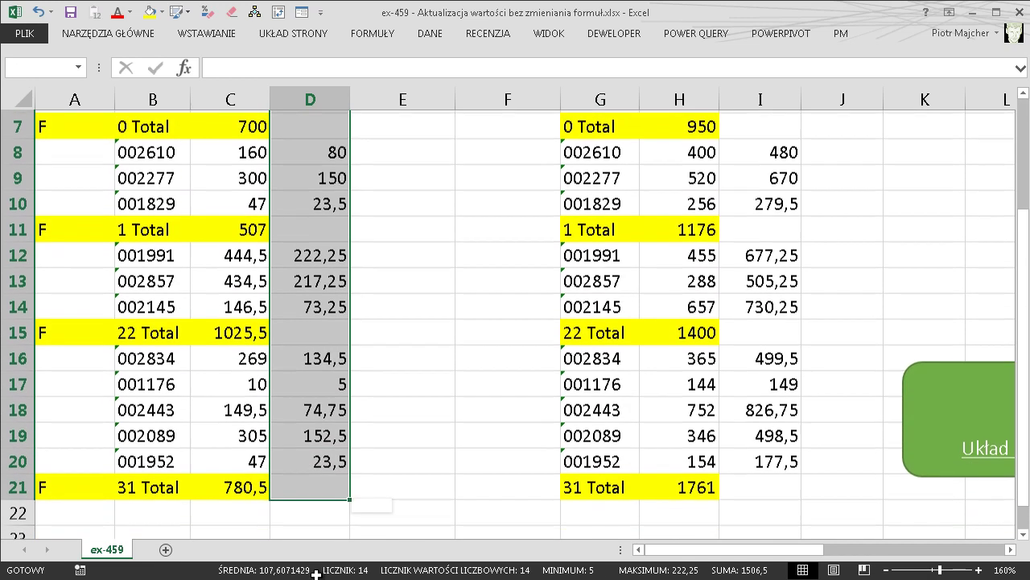
scroll(331, 387, up, 2)
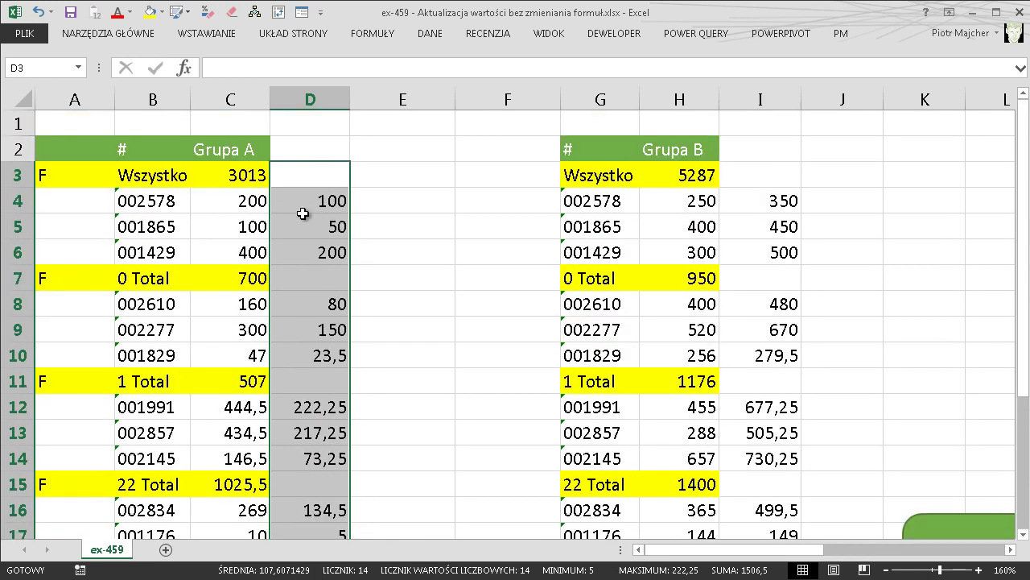
key(ctrl+c)
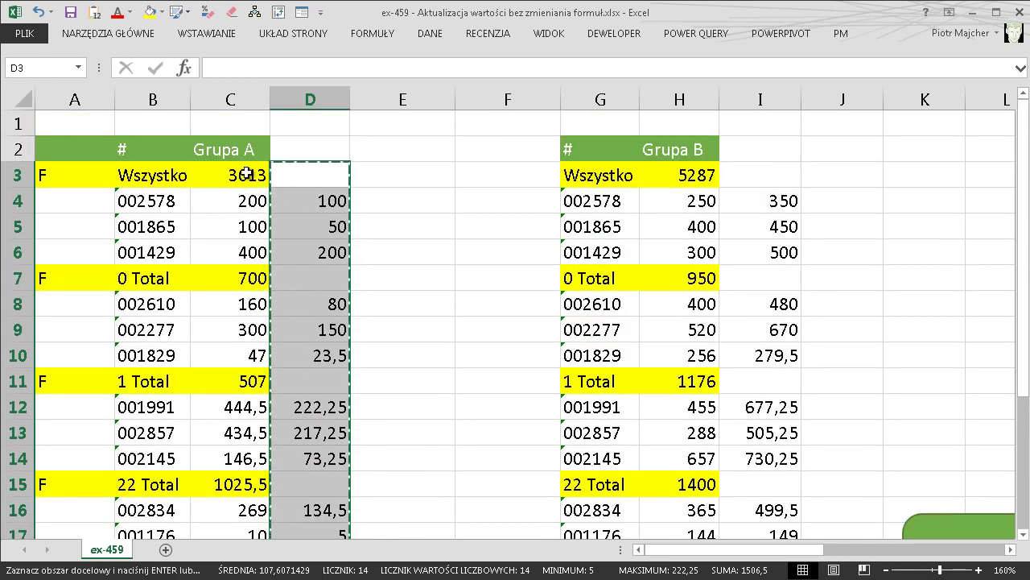
click(235, 170)
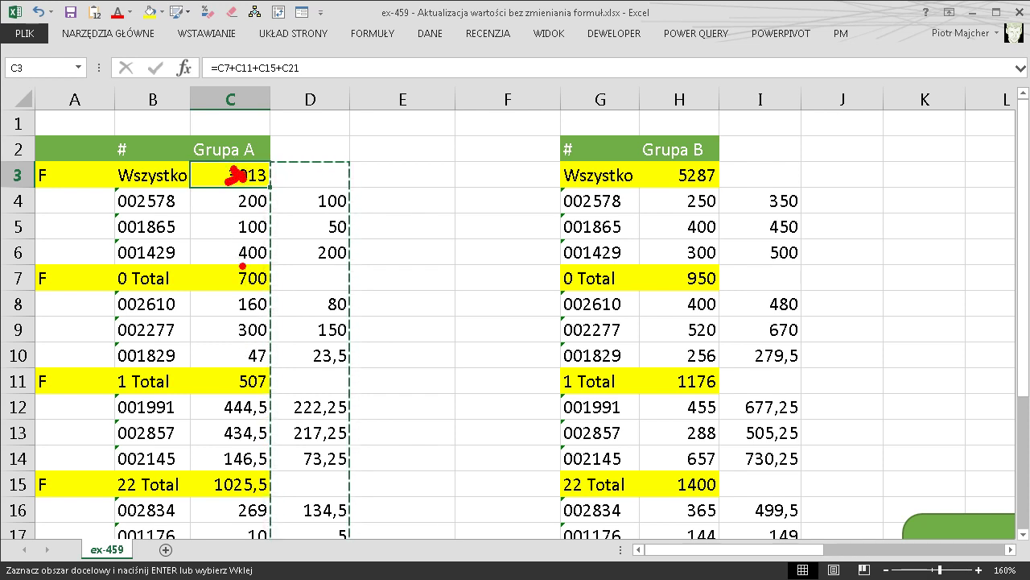
Open Paste Special for C3 and move its window off the Grupa A figures.
key(Escape)
right_click(250, 174)
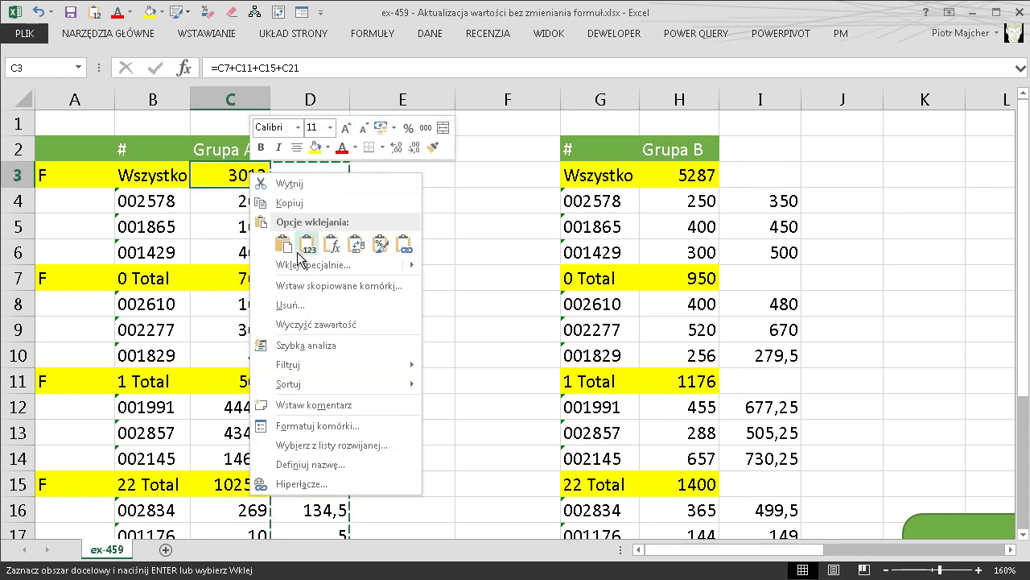
click(306, 266)
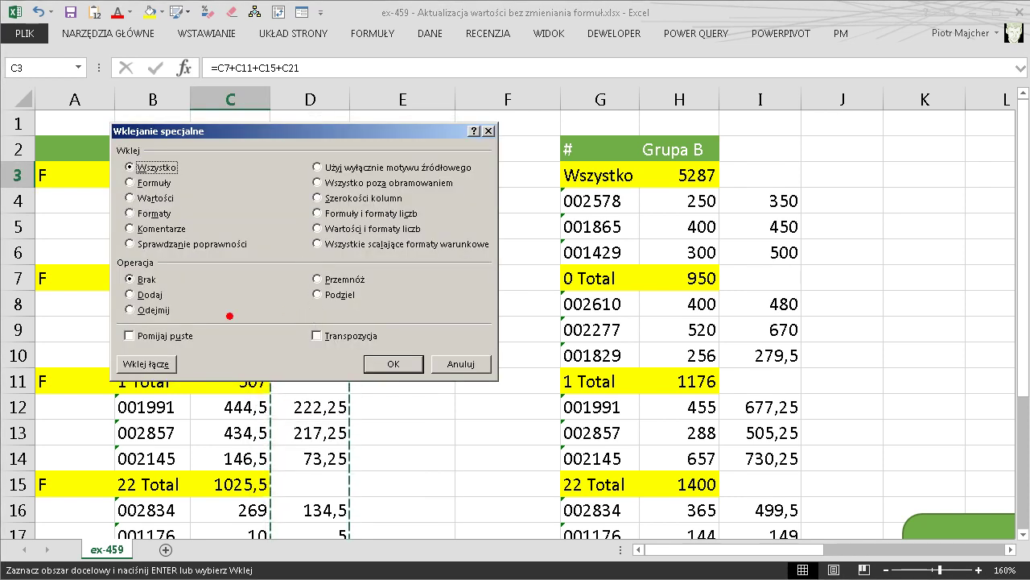
drag(110, 314, 211, 353)
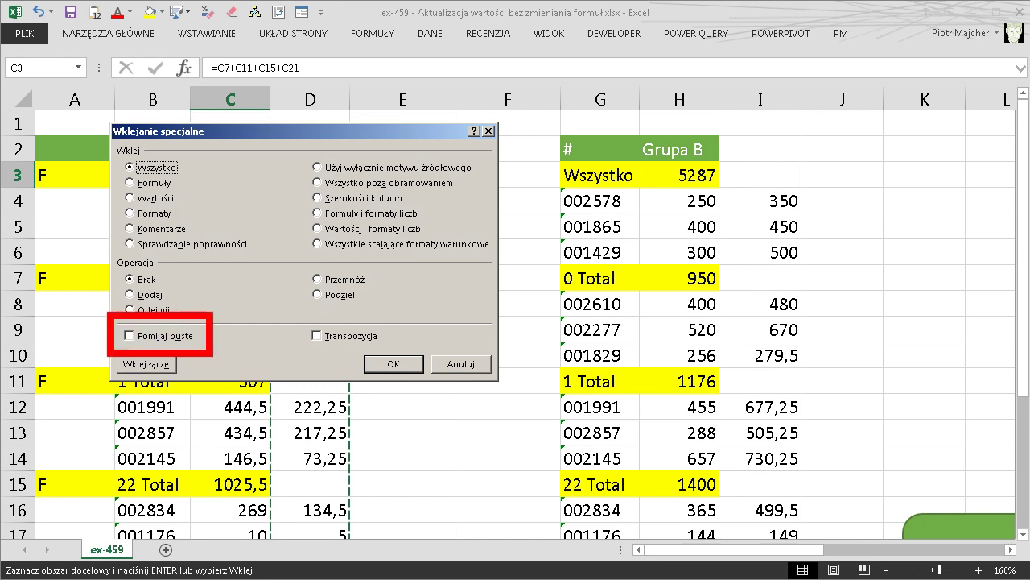
drag(211, 314, 316, 244)
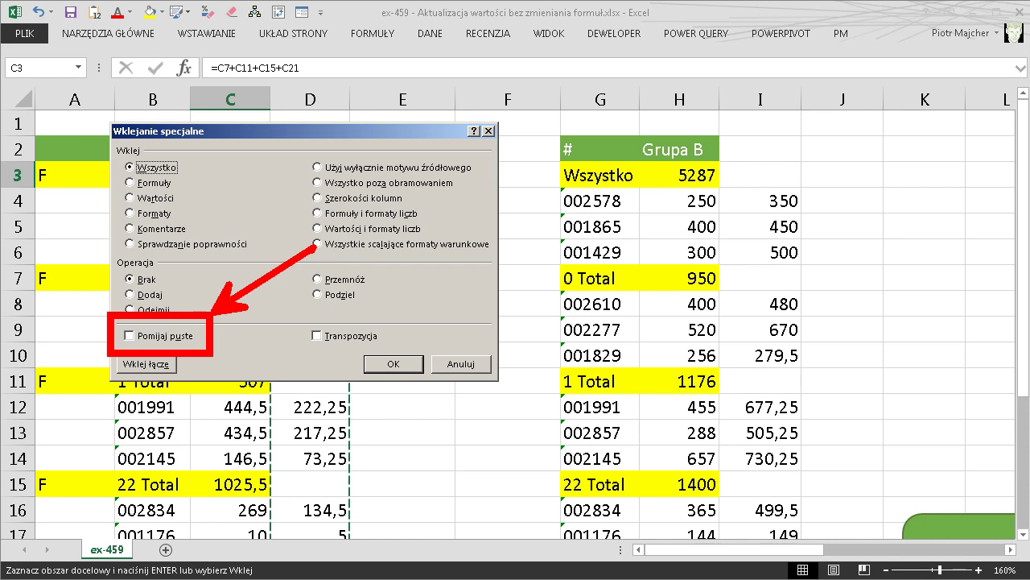
drag(359, 138, 690, 175)
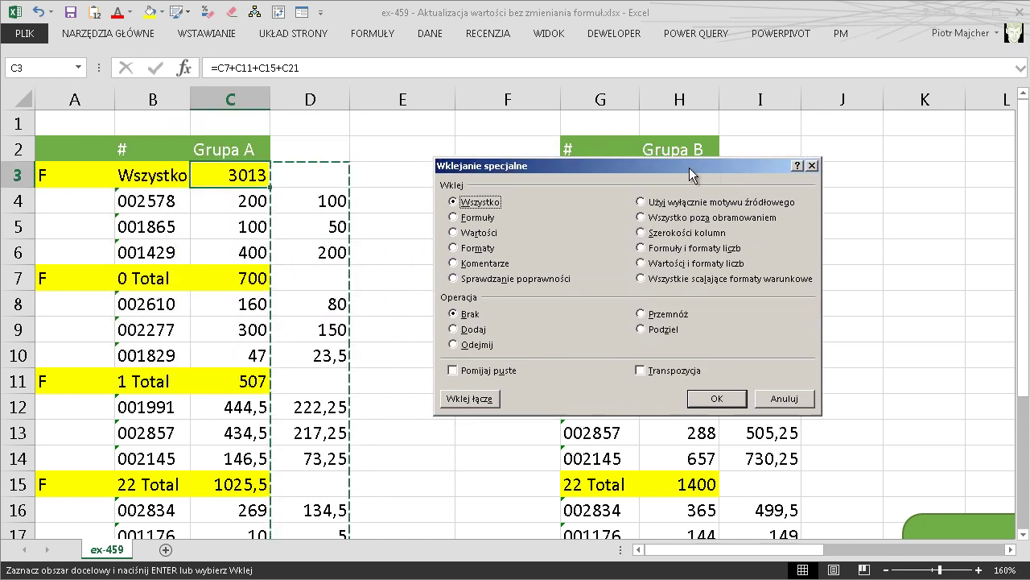
Paste the halved values with Skip blanks, keeping subtotals so the total reads 1506,5.
drag(461, 358, 458, 360)
drag(361, 178, 407, 180)
drag(359, 278, 402, 319)
drag(349, 382, 400, 389)
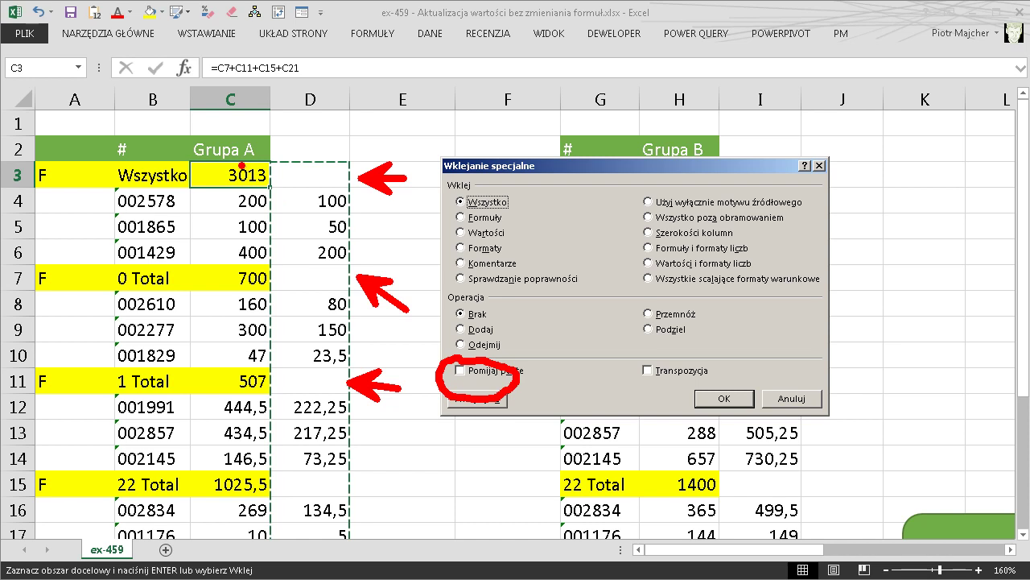
drag(212, 162, 275, 172)
drag(231, 259, 244, 263)
drag(222, 367, 272, 369)
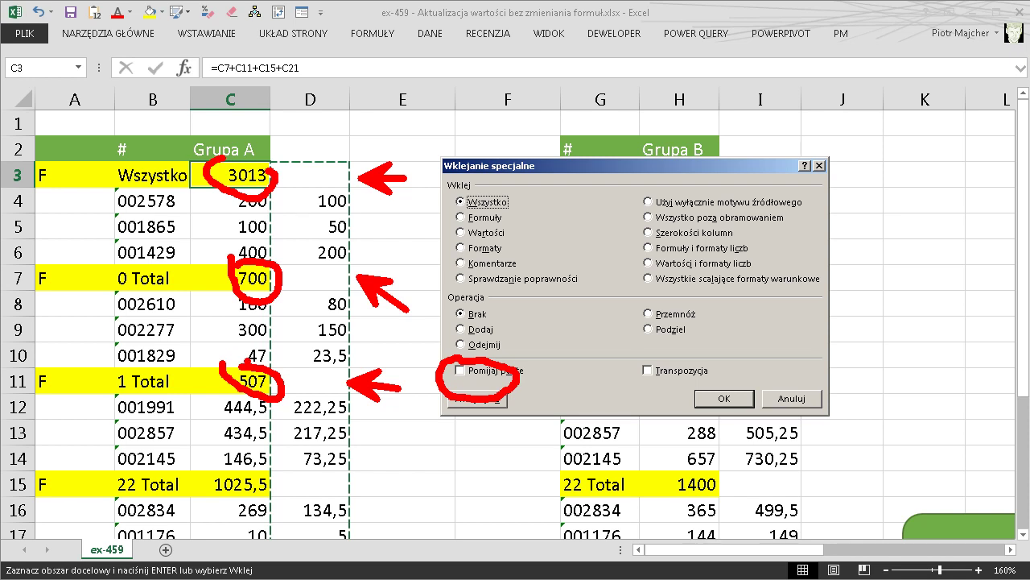
click(479, 372)
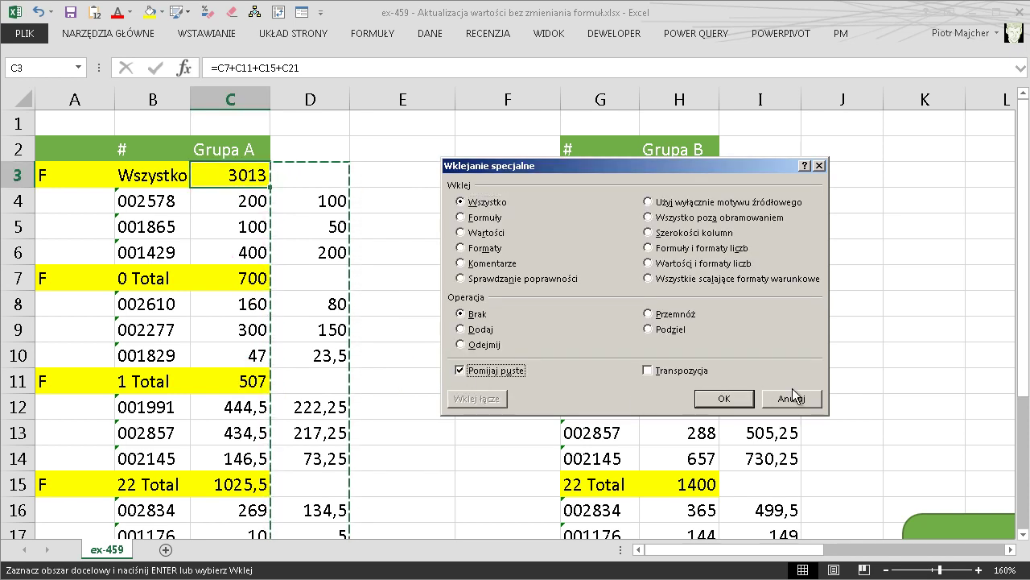
click(724, 399)
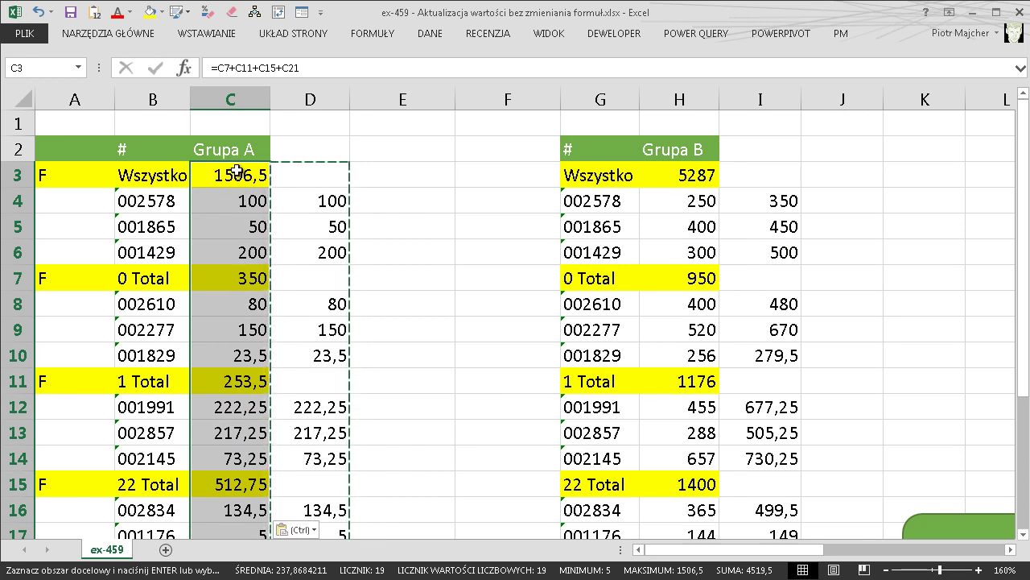
click(314, 100)
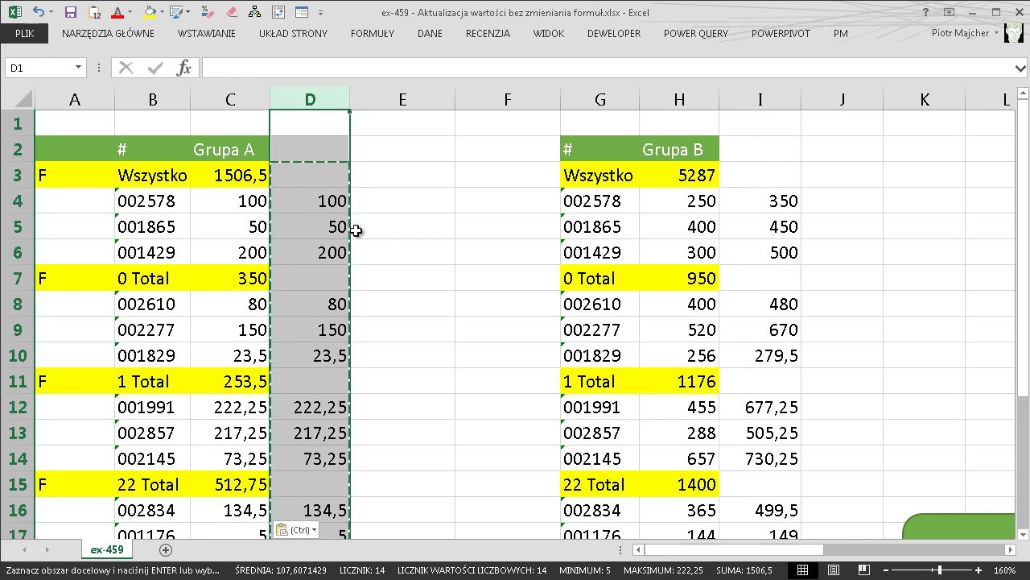
Clear helper column D and copy the increased Grupa B values in I3:I21.
key(Delete)
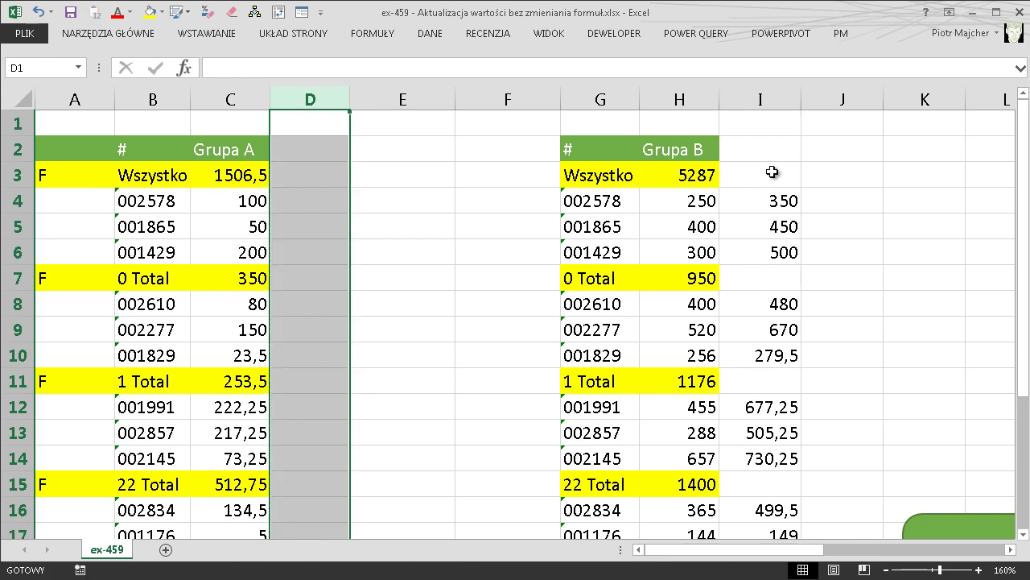
mouse_move(782, 175)
mouse_down()
mouse_move(771, 568)
mouse_move(777, 483)
mouse_up()
key(ctrl+c)
Paste Special the copied values onto H3 with Skip blanks, keeping Grupa B's subtotals.
scroll(815, 462, up, 2)
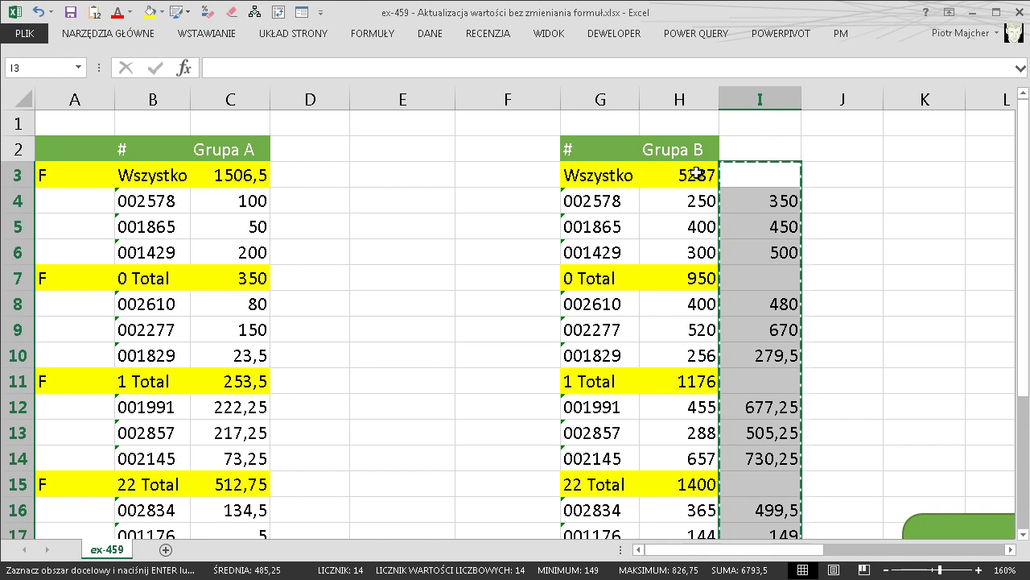
click(696, 173)
right_click(697, 173)
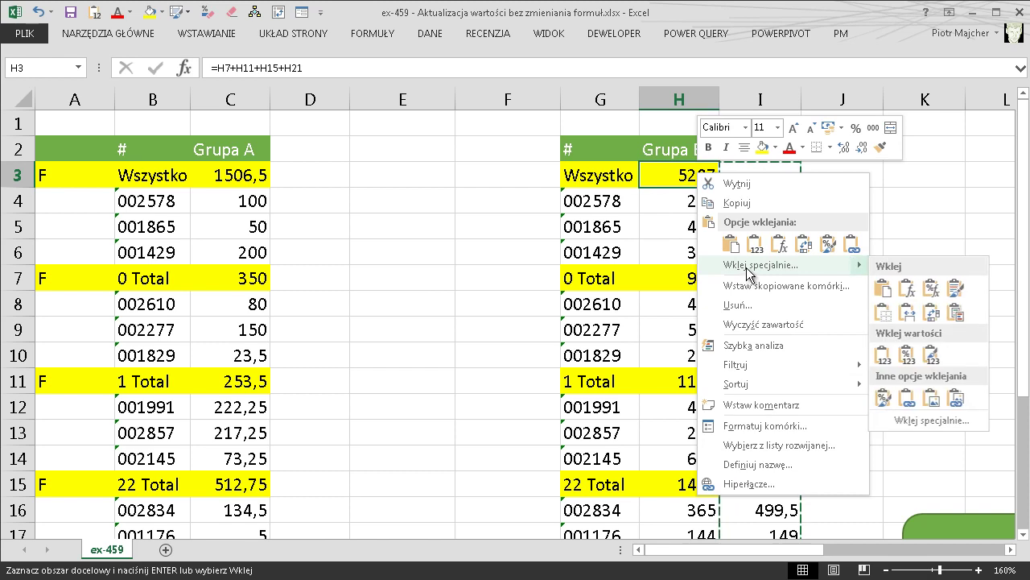
click(747, 272)
drag(783, 127, 431, 121)
click(234, 321)
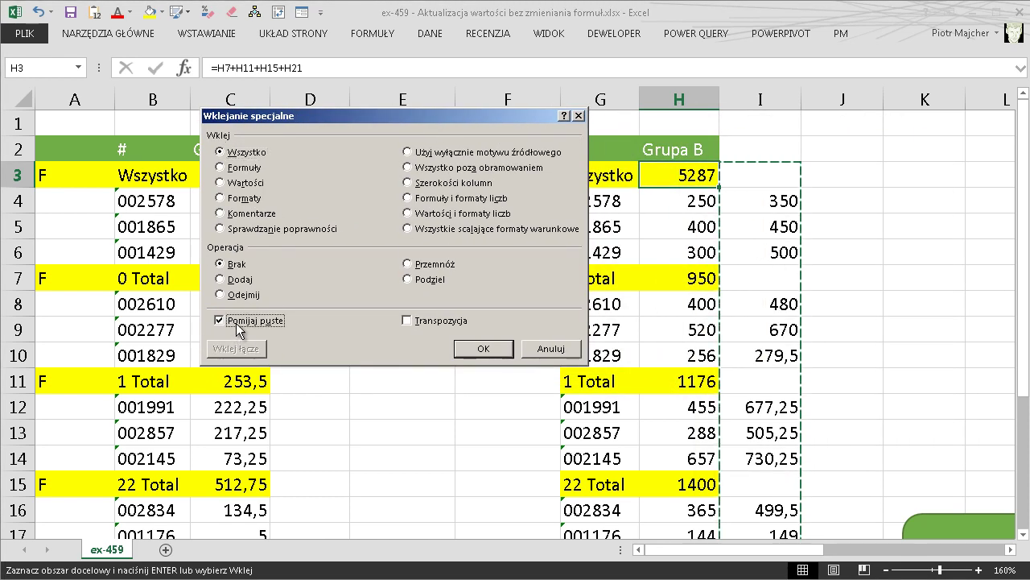
click(484, 349)
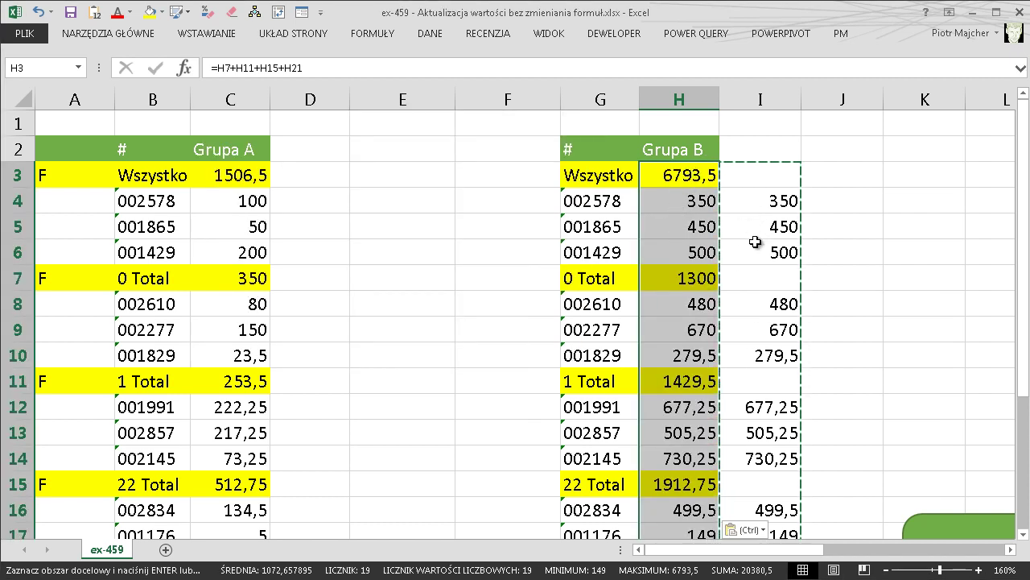
Empty helper column I so Grupa B totals Wszystko 6793,5.
click(777, 99)
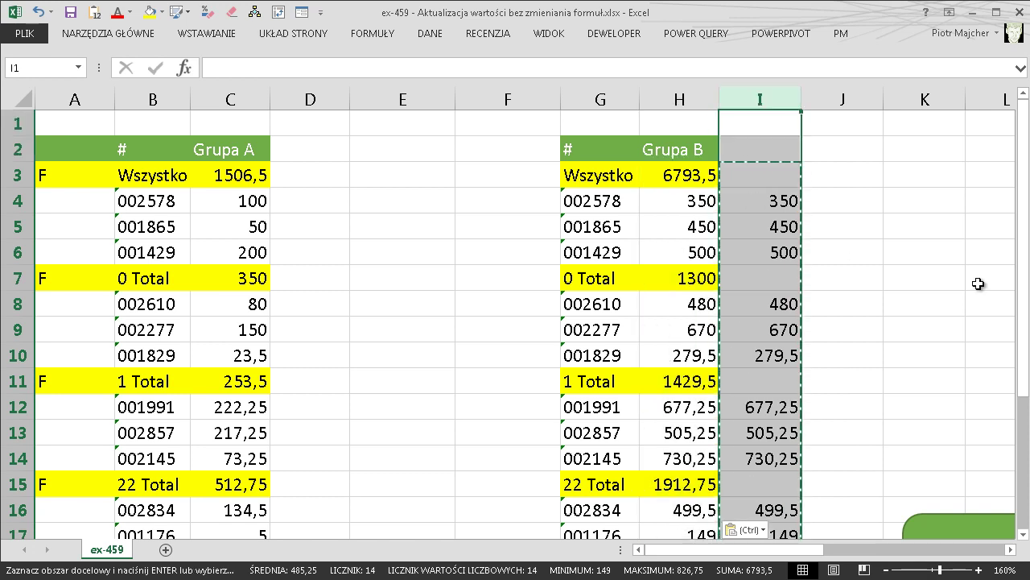
key(Delete)
drag(343, 257, 465, 235)
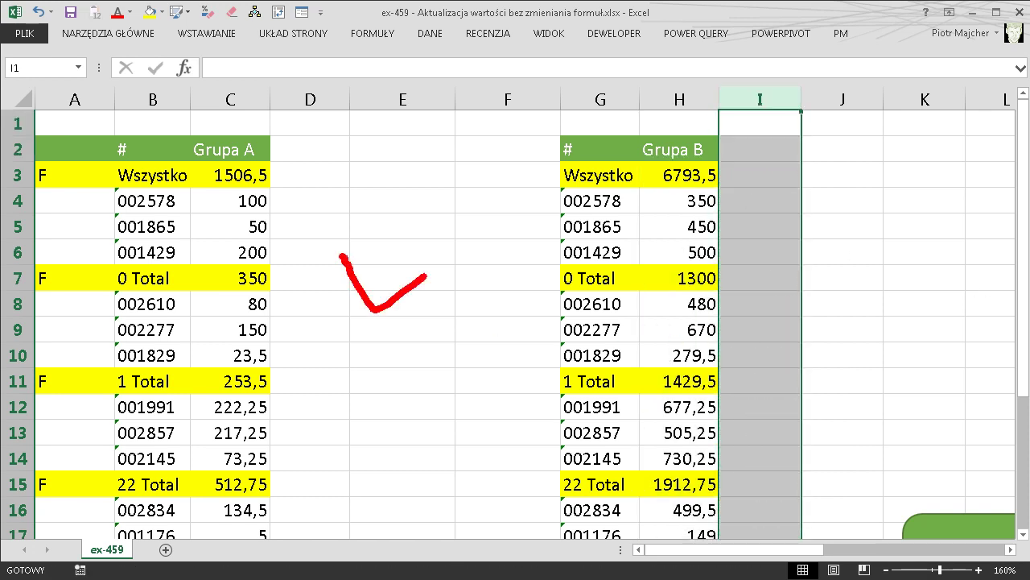